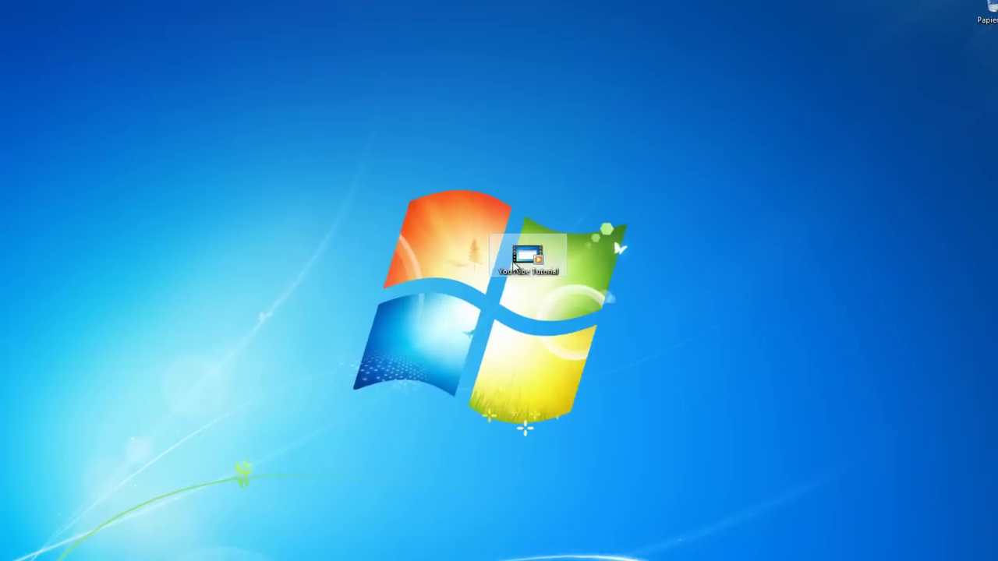
Move the YouTube Tutorial icon above the Windows logo and play it once in the media player.
{"action": "mouse_move", "coordinate": [513, 274]}
{"action": "left_mouse_down"}
{"action": "mouse_move", "coordinate": [452, 261]}
{"action": "mouse_move", "coordinate": [499, 279]}
{"action": "left_mouse_up"}
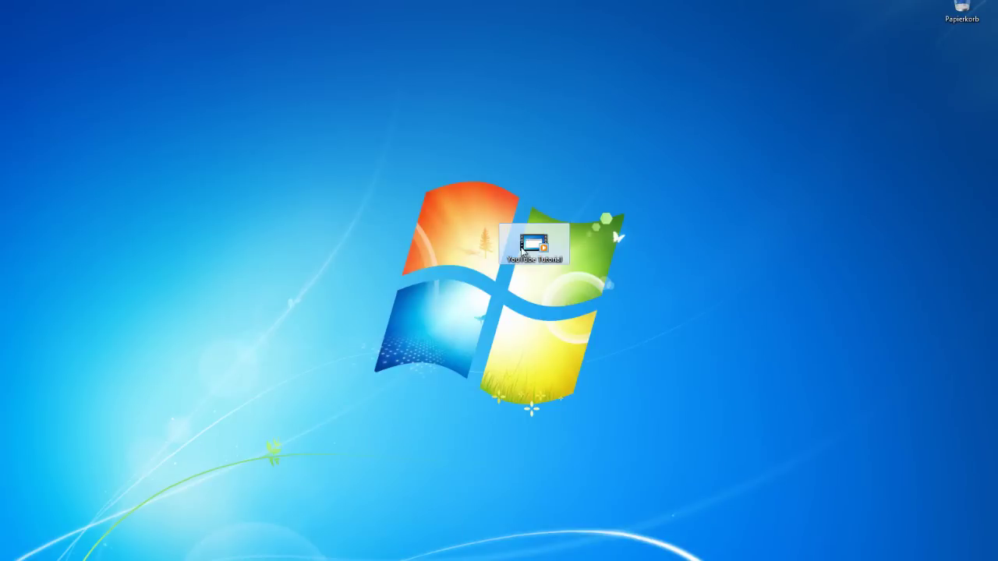
{"action": "left_click_drag", "start_coordinate": [522, 250], "coordinate": [526, 123]}
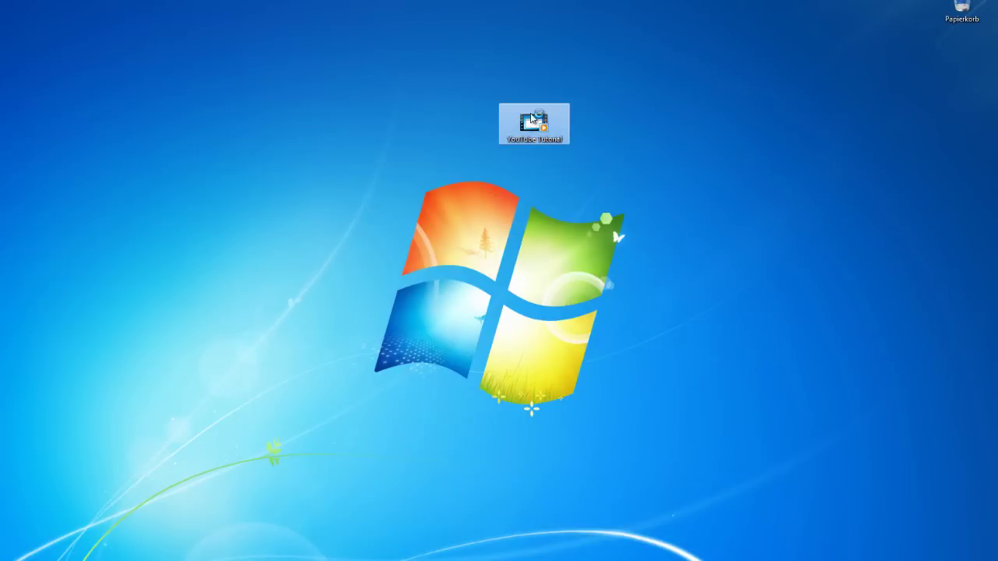
{"action": "double_click", "coordinate": [532, 119]}
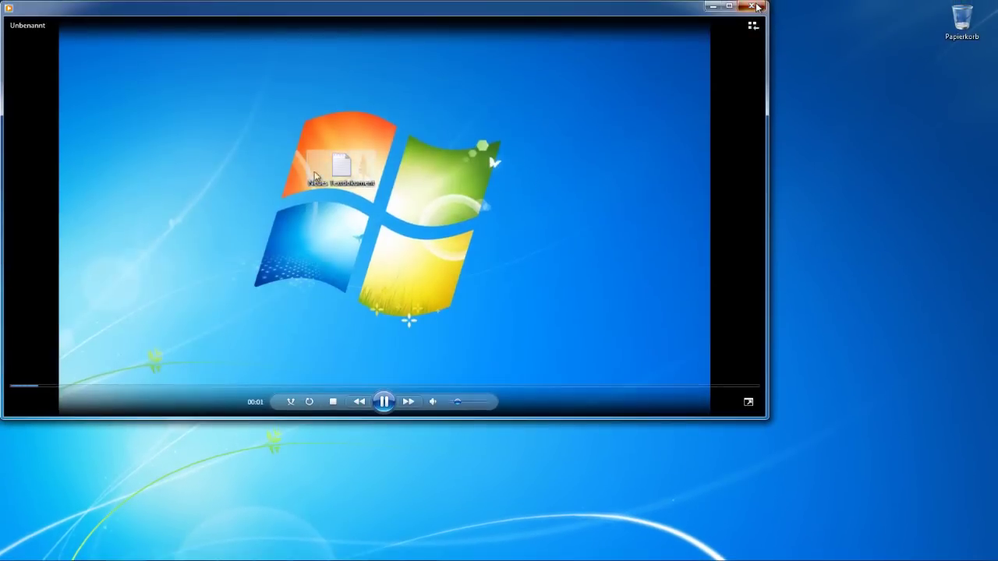
{"action": "left_click", "coordinate": [755, 7]}
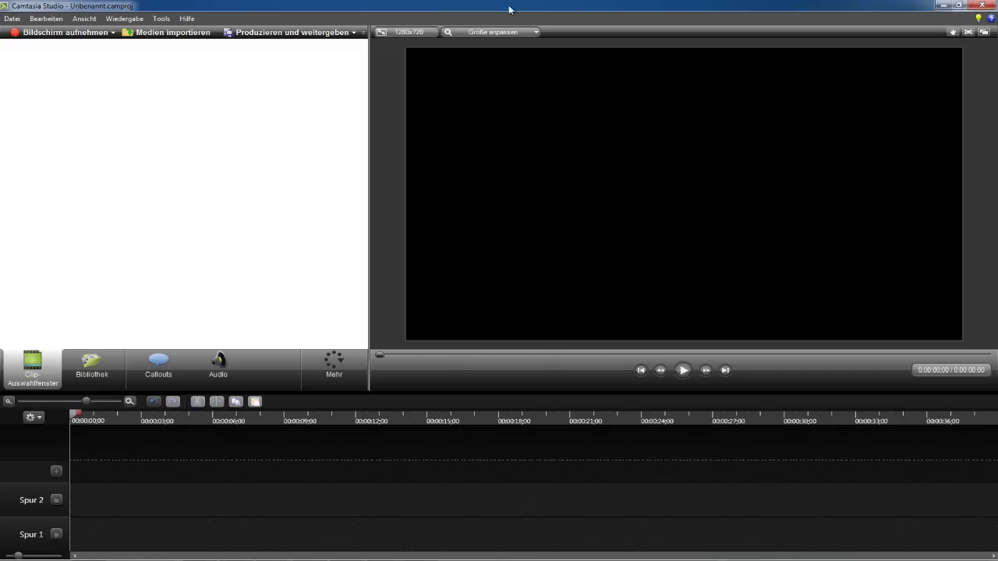
Import YouTube Tutorial.wmv into the Clip Bin and place it on track 2.
{"action": "mouse_move", "coordinate": [509, 9]}
{"action": "left_mouse_down"}
{"action": "mouse_move", "coordinate": [471, 107]}
{"action": "mouse_move", "coordinate": [388, 193]}
{"action": "left_mouse_up"}
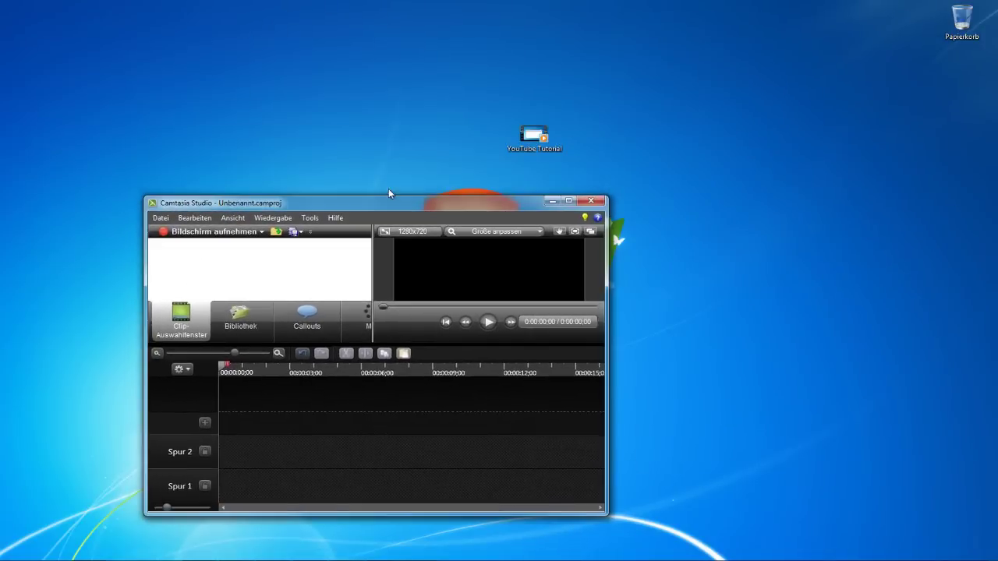
{"action": "left_click_drag", "start_coordinate": [542, 158], "coordinate": [336, 305]}
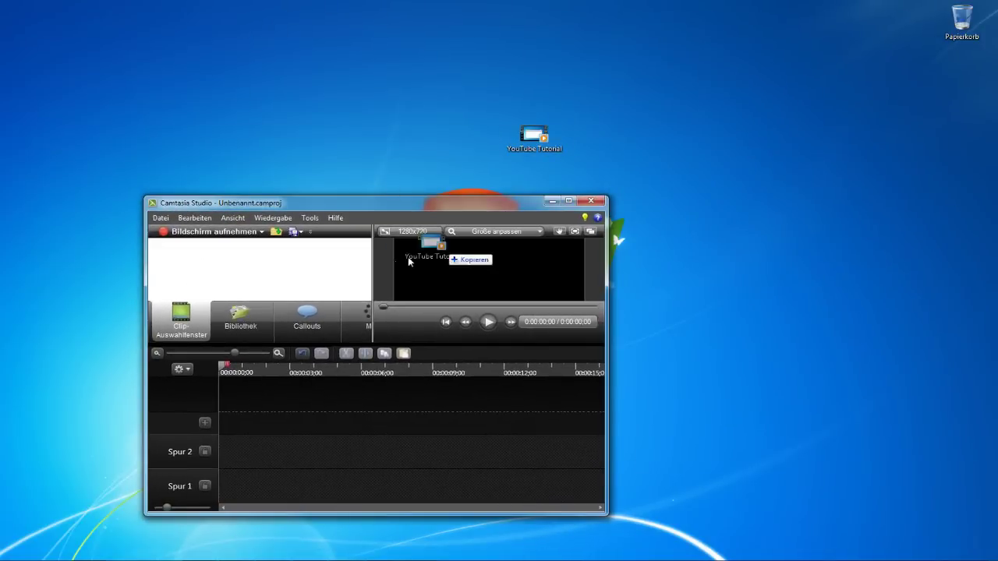
{"action": "double_click", "coordinate": [365, 201]}
{"action": "mouse_move", "coordinate": [33, 82]}
{"action": "left_mouse_down"}
{"action": "mouse_move", "coordinate": [73, 289]}
{"action": "mouse_move", "coordinate": [78, 486]}
{"action": "left_mouse_up"}
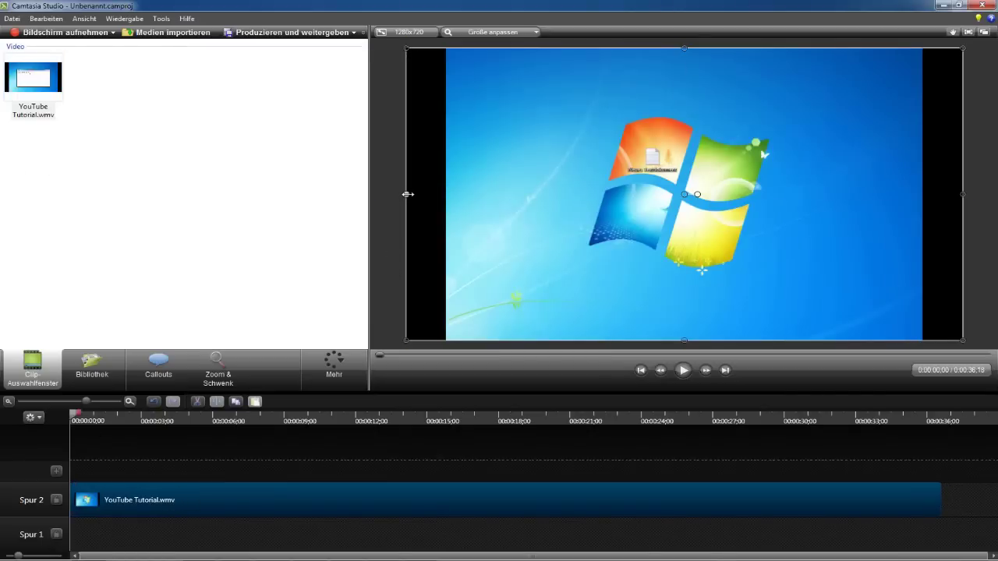
Stretch the clip over both black bars so it fills the 1280x720 canvas.
{"action": "left_click_drag", "start_coordinate": [408, 194], "coordinate": [364, 194]}
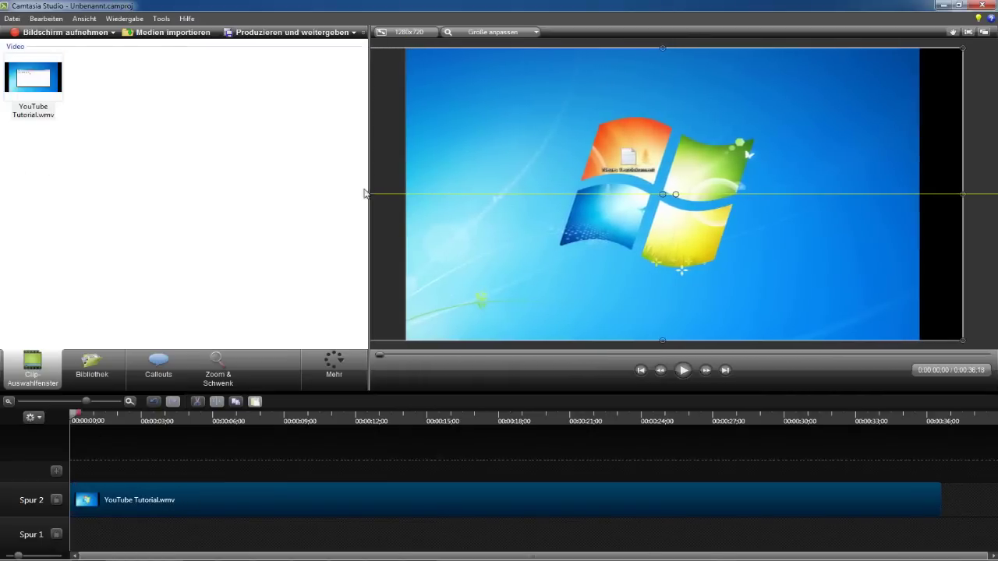
{"action": "mouse_move", "coordinate": [959, 196]}
{"action": "left_mouse_down"}
{"action": "mouse_move", "coordinate": [995, 191]}
{"action": "mouse_move", "coordinate": [952, 198]}
{"action": "mouse_move", "coordinate": [981, 193]}
{"action": "left_mouse_up"}
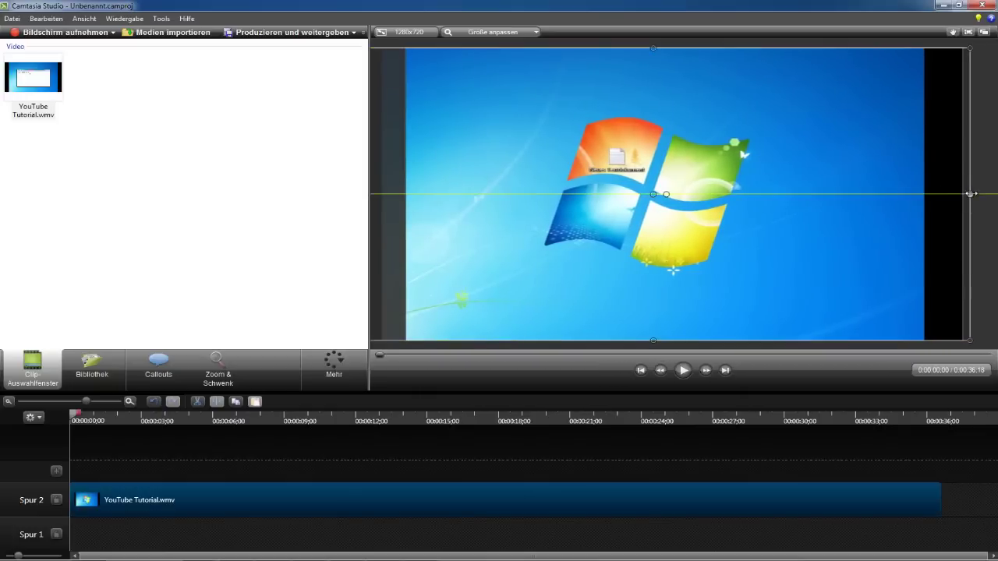
{"action": "left_click_drag", "start_coordinate": [891, 196], "coordinate": [906, 196]}
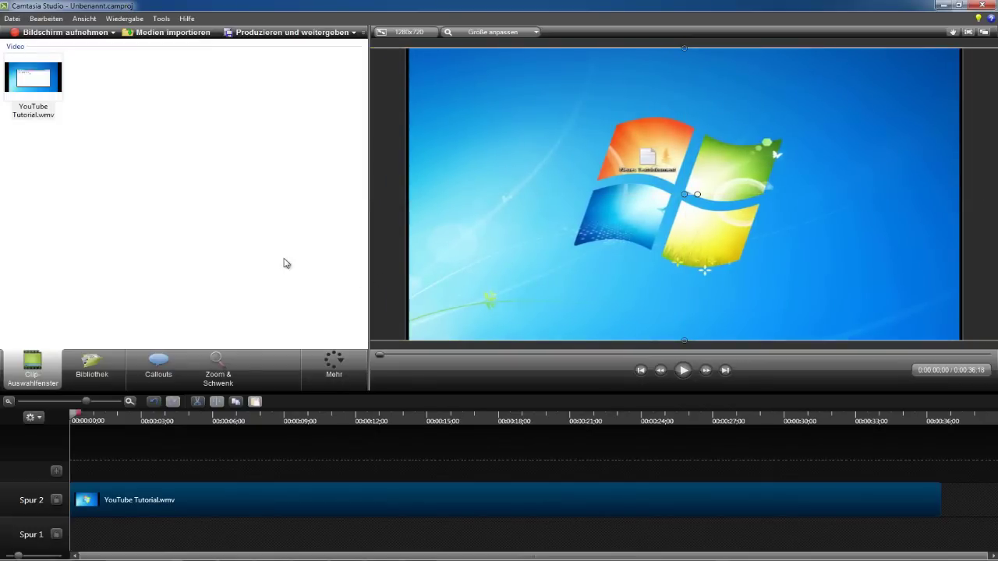
{"action": "left_click", "coordinate": [282, 35]}
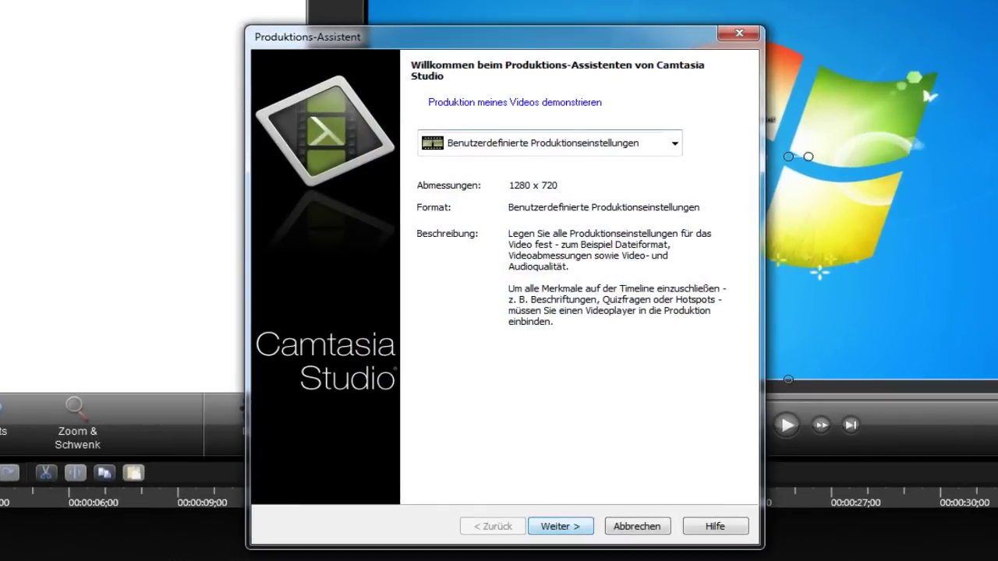
Choose custom production settings with AVI as the output format.
{"action": "left_click", "coordinate": [544, 141]}
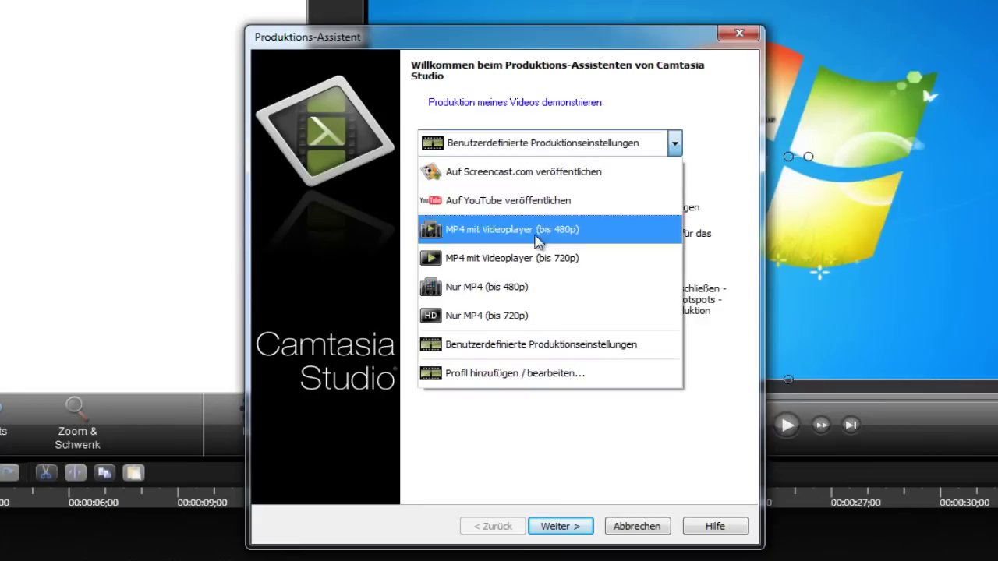
{"action": "left_click", "coordinate": [505, 345]}
{"action": "left_click", "coordinate": [545, 527]}
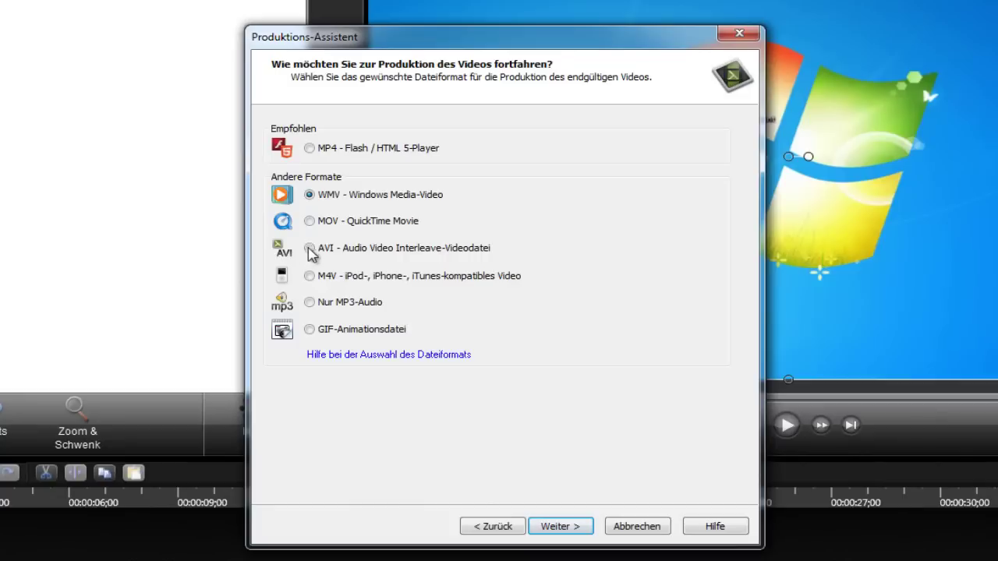
{"action": "left_click", "coordinate": [309, 249]}
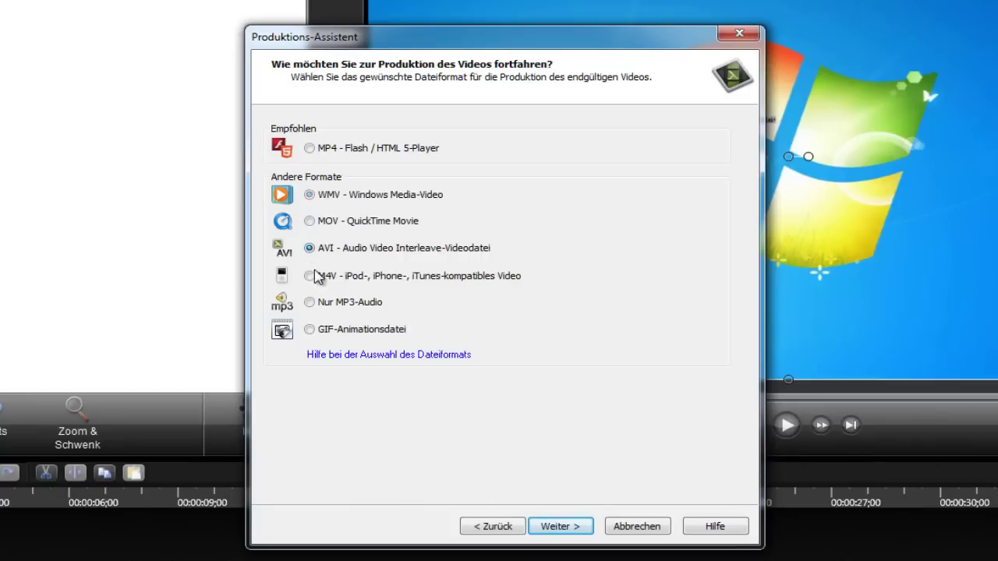
{"action": "left_click", "coordinate": [562, 527]}
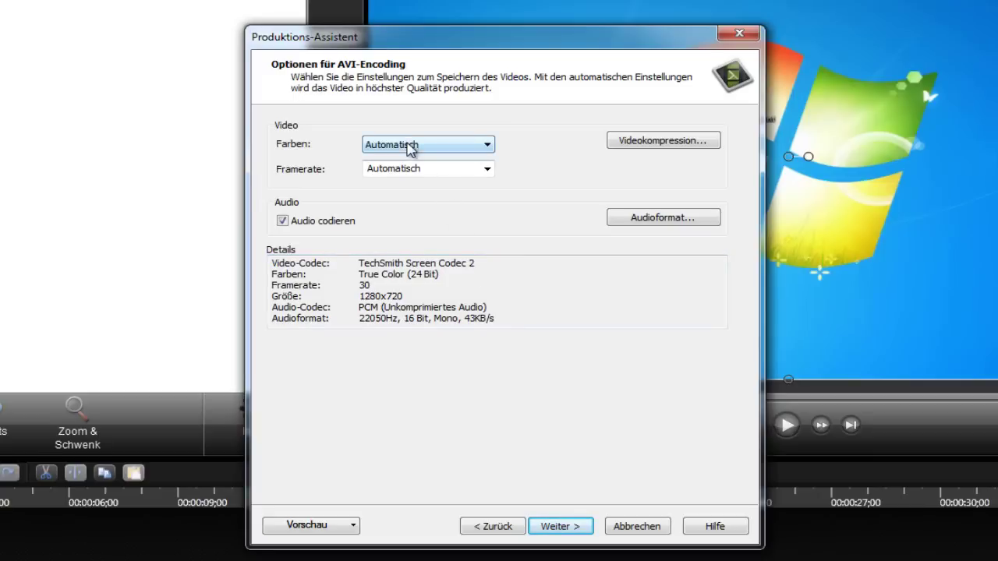
Keep the AVI frame rate on Automatisch and the video size at 1280x720.
{"action": "left_click", "coordinate": [487, 168]}
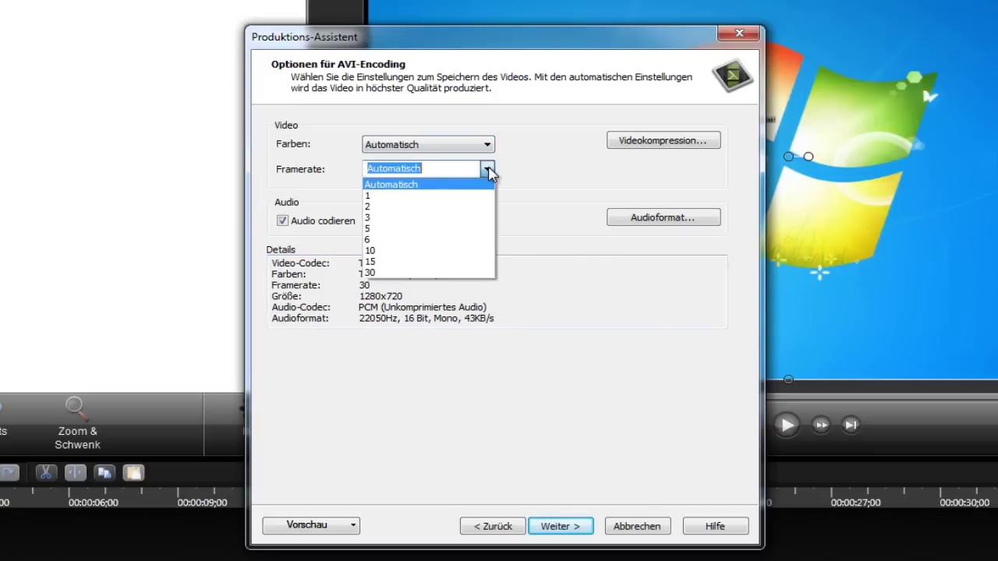
{"action": "left_click", "coordinate": [493, 216]}
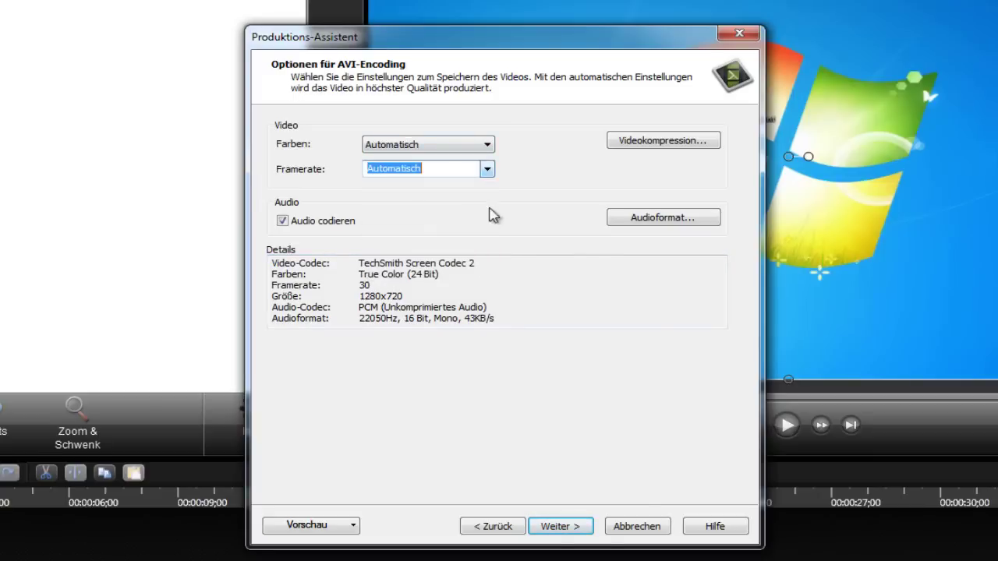
{"action": "left_click", "coordinate": [576, 531]}
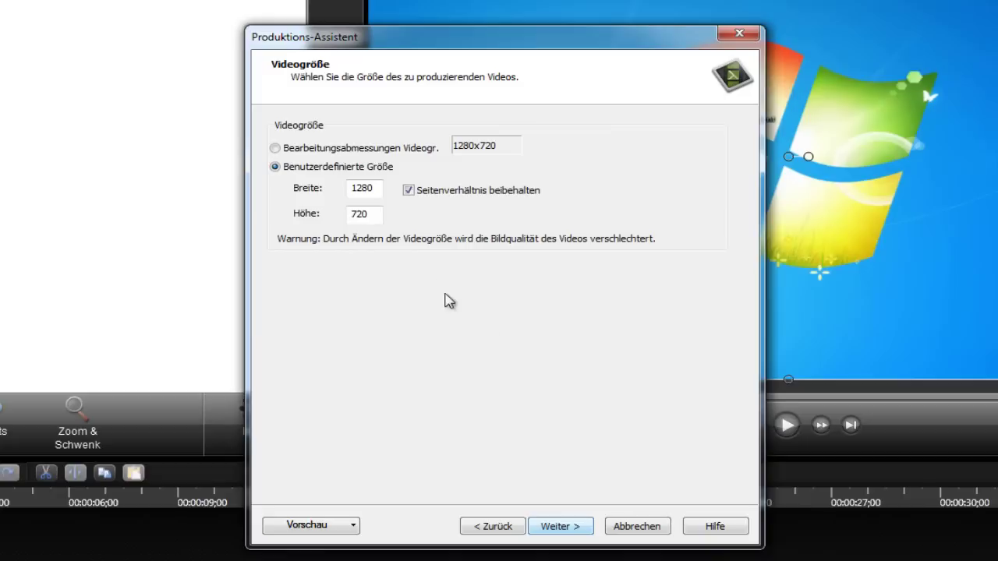
{"action": "mouse_move", "coordinate": [375, 187]}
{"action": "left_mouse_down"}
{"action": "mouse_move", "coordinate": [335, 196]}
{"action": "mouse_move", "coordinate": [341, 218]}
{"action": "left_mouse_up"}
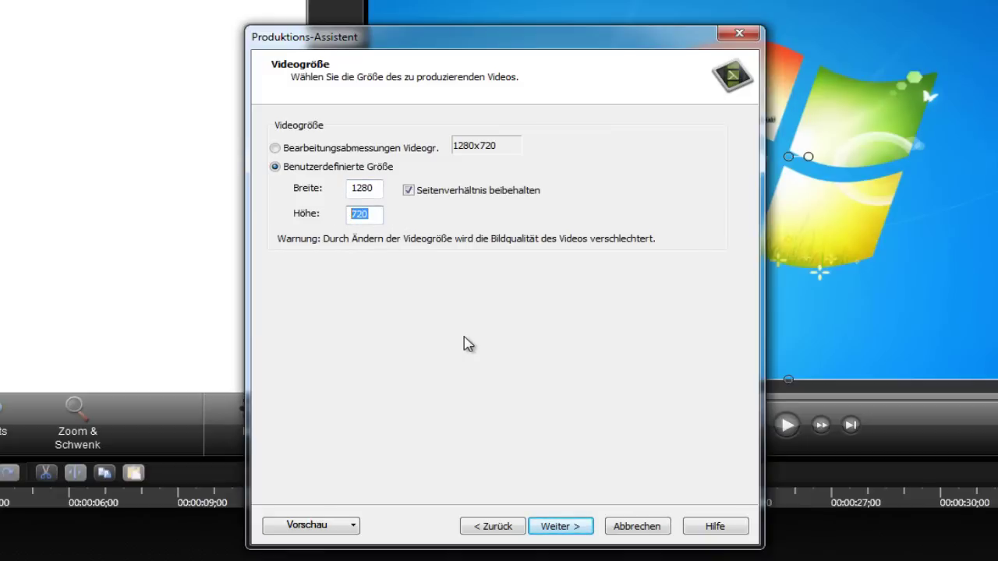
{"action": "left_click", "coordinate": [379, 213]}
{"action": "left_click_drag", "start_coordinate": [379, 188], "coordinate": [328, 189]}
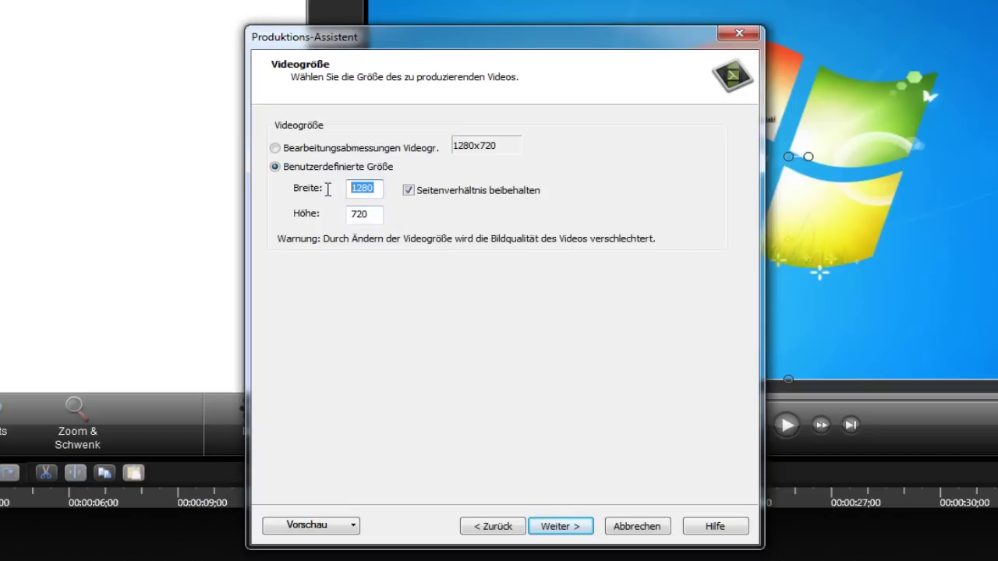
{"action": "left_click", "coordinate": [377, 188]}
{"action": "left_click", "coordinate": [555, 527]}
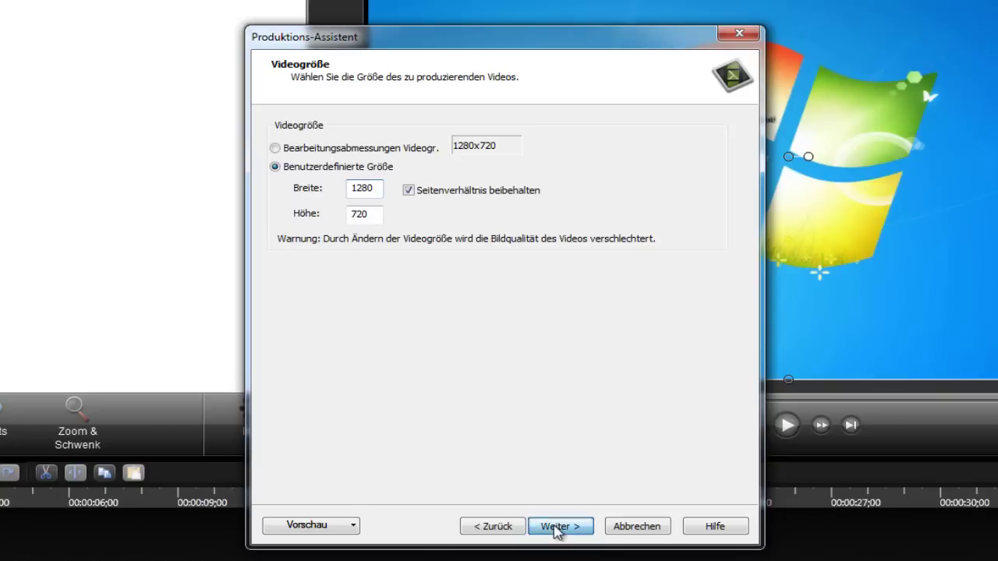
{"action": "left_click", "coordinate": [558, 530]}
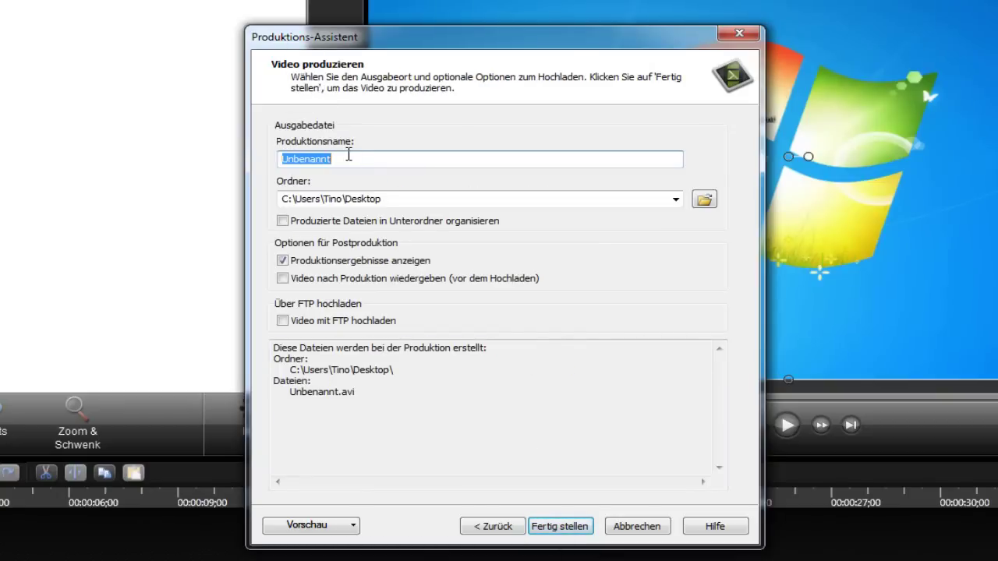
Name the production 'Cinema4D Tut', render it to the desktop, then minimize Camtasia.
{"action": "type", "text": "Cinem"}
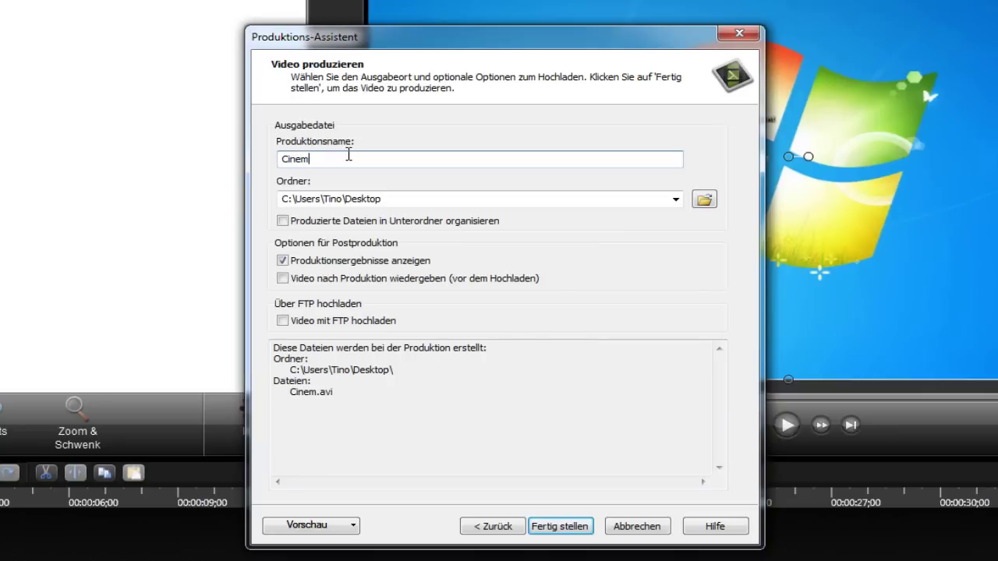
{"action": "type", "text": "a4D Tu"}
{"action": "type", "text": "t"}
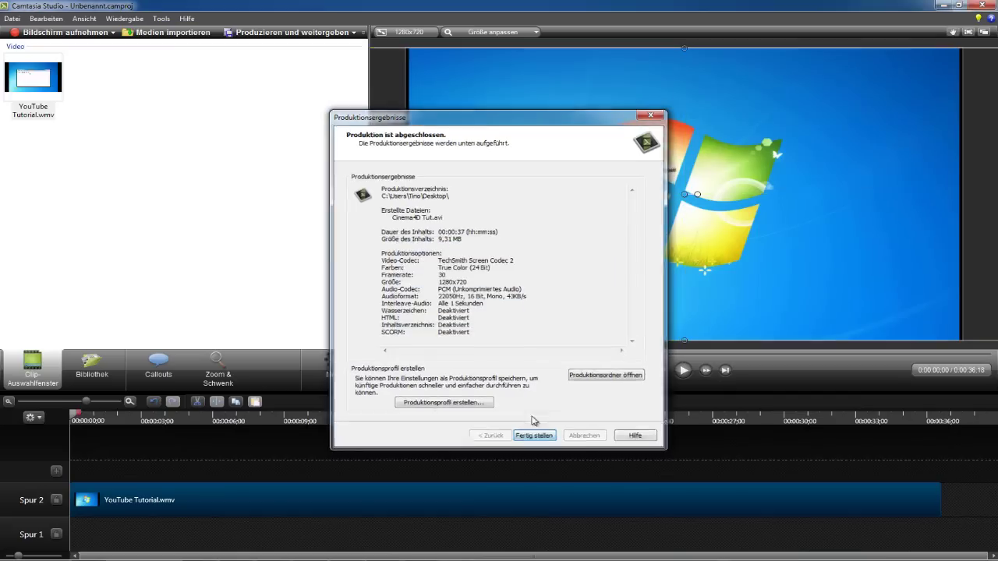
{"action": "left_click", "coordinate": [534, 435]}
{"action": "left_click", "coordinate": [944, 5]}
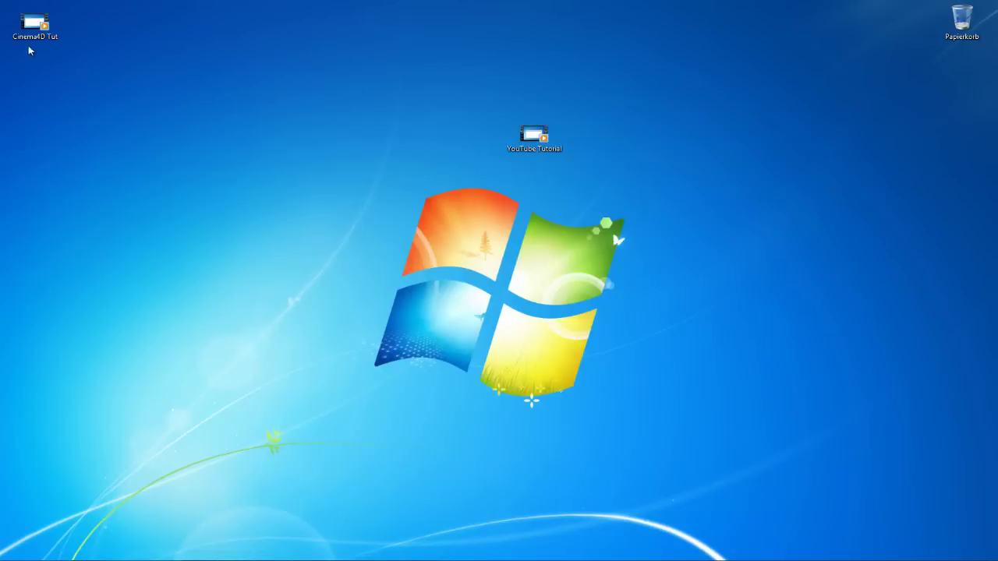
Rearrange the desktop icons, moving YouTube Tutorial right, and select the Cinema4D Tut video.
{"action": "left_click_drag", "start_coordinate": [33, 27], "coordinate": [464, 248]}
{"action": "left_click", "coordinate": [514, 140]}
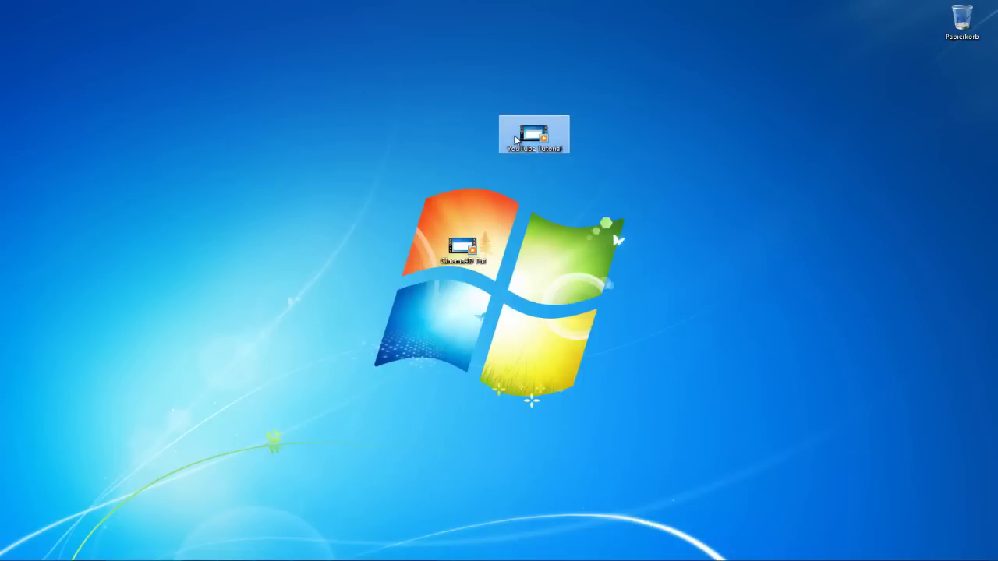
{"action": "left_click_drag", "start_coordinate": [515, 140], "coordinate": [944, 140]}
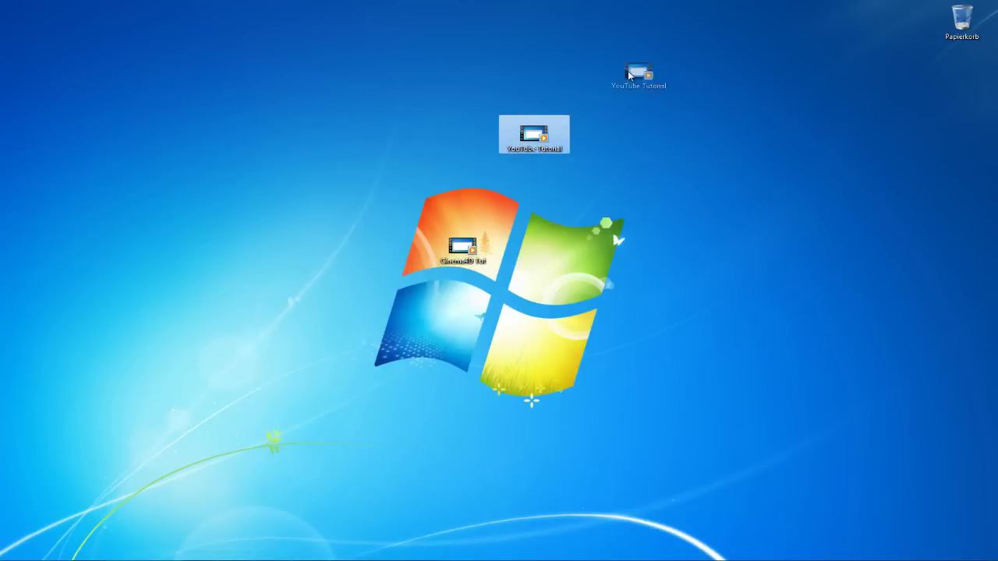
{"action": "left_click", "coordinate": [466, 253]}
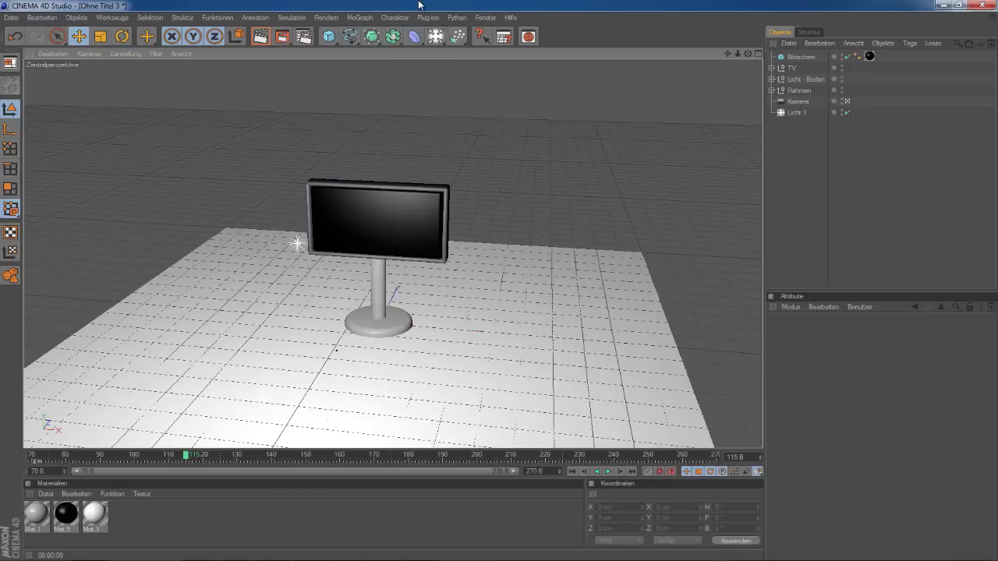
Restore and reposition the Cinema 4D window, then maximize it to full screen.
{"action": "left_click_drag", "start_coordinate": [419, 5], "coordinate": [376, 54]}
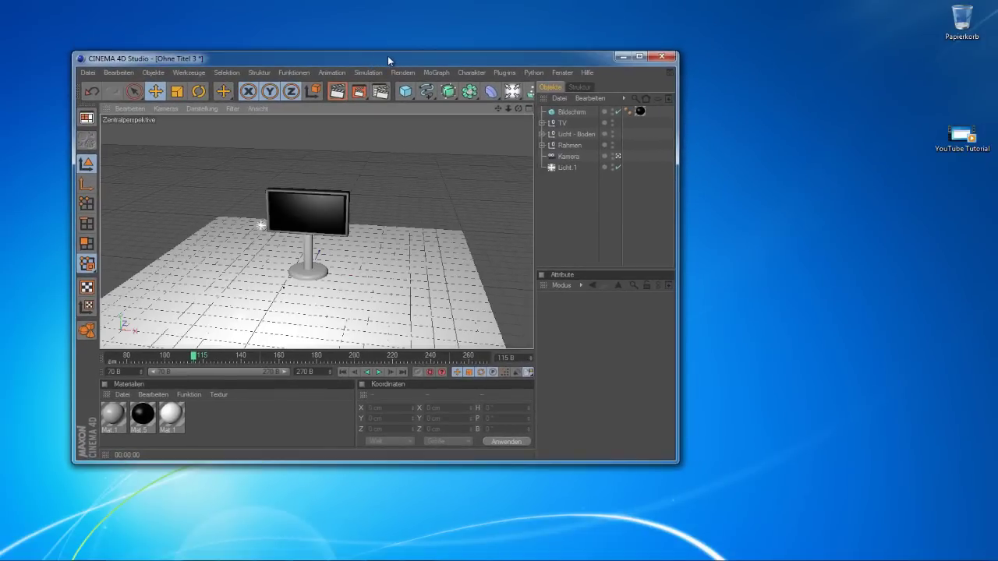
{"action": "left_click_drag", "start_coordinate": [387, 55], "coordinate": [640, 57]}
{"action": "left_click_drag", "start_coordinate": [477, 59], "coordinate": [650, 57]}
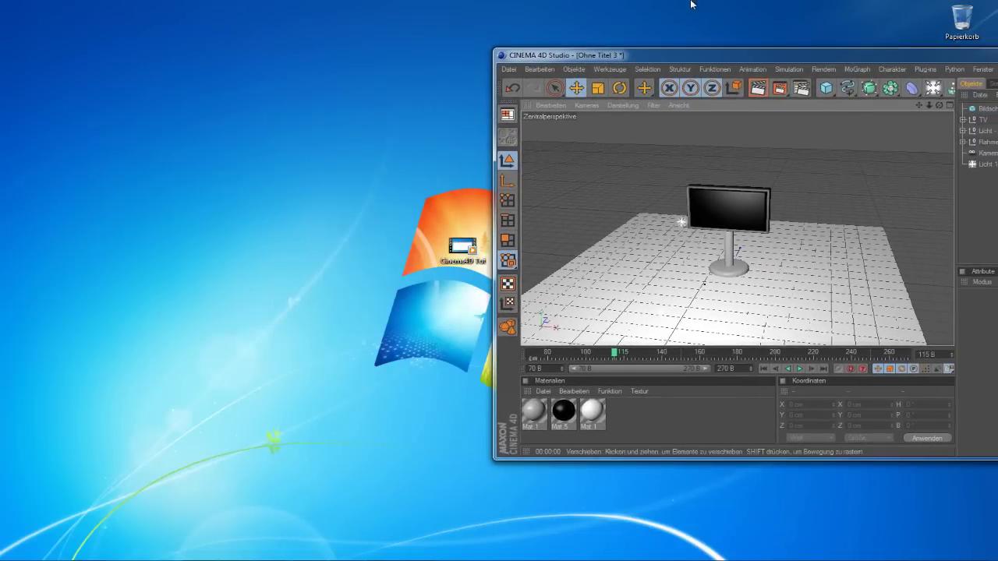
{"action": "double_click", "coordinate": [717, 57]}
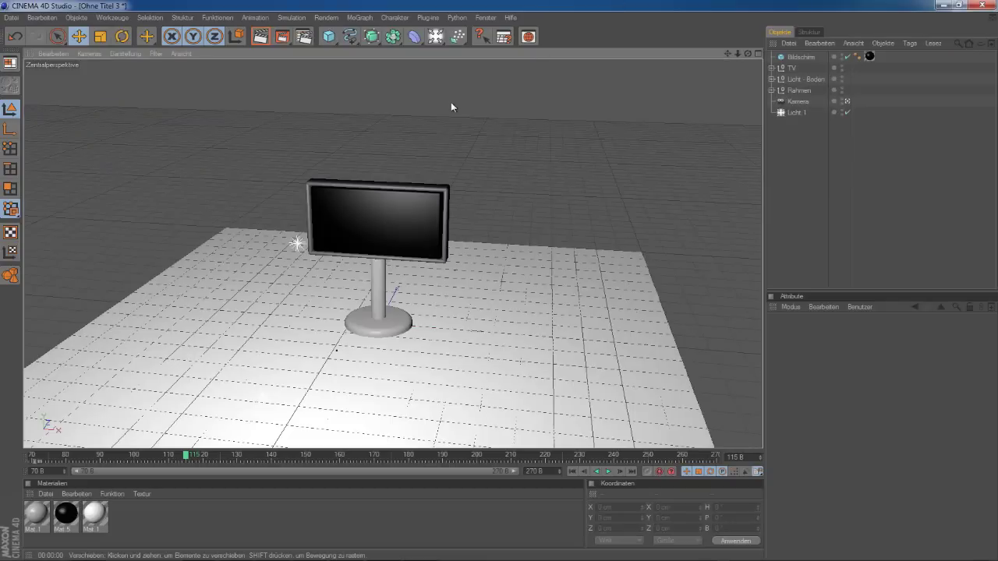
Render the viewport, create a new material 'Mat' and open it in the Material-Editor.
{"action": "left_click", "coordinate": [262, 39]}
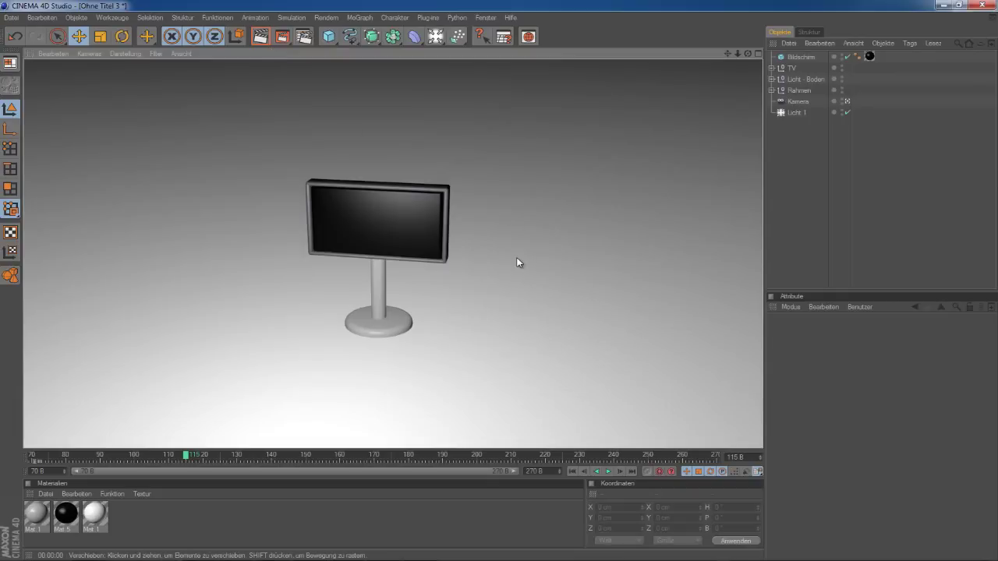
{"action": "double_click", "coordinate": [156, 517]}
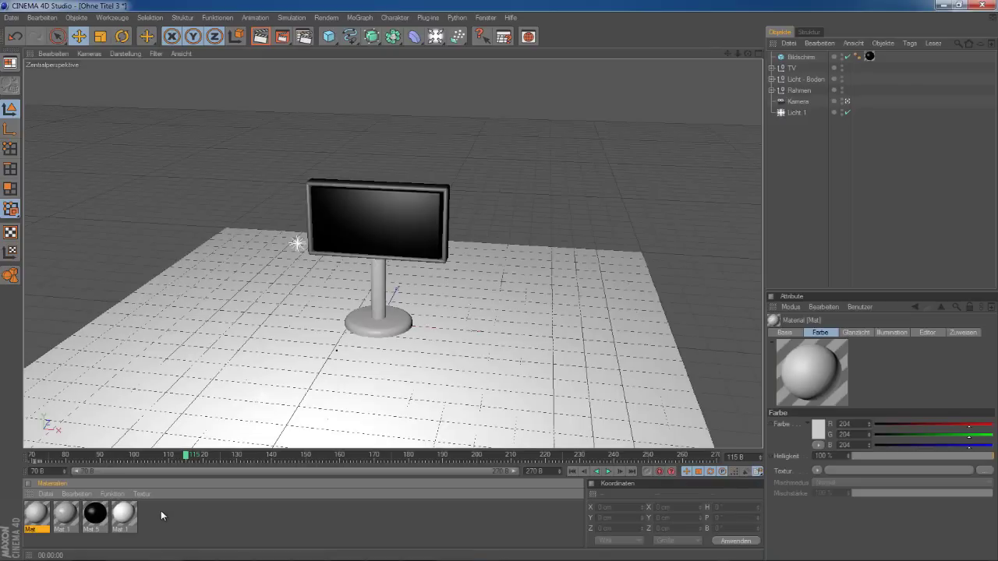
{"action": "double_click", "coordinate": [35, 516]}
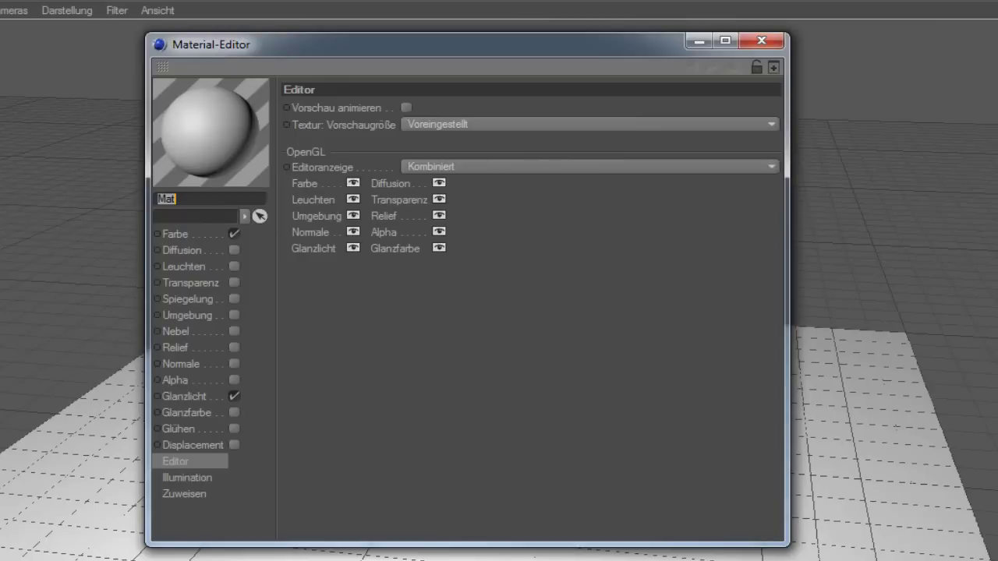
Turn off Glanzlicht on Mat and load Cinema4D Tut.avi as its Farbe texture.
{"action": "left_click", "coordinate": [234, 396]}
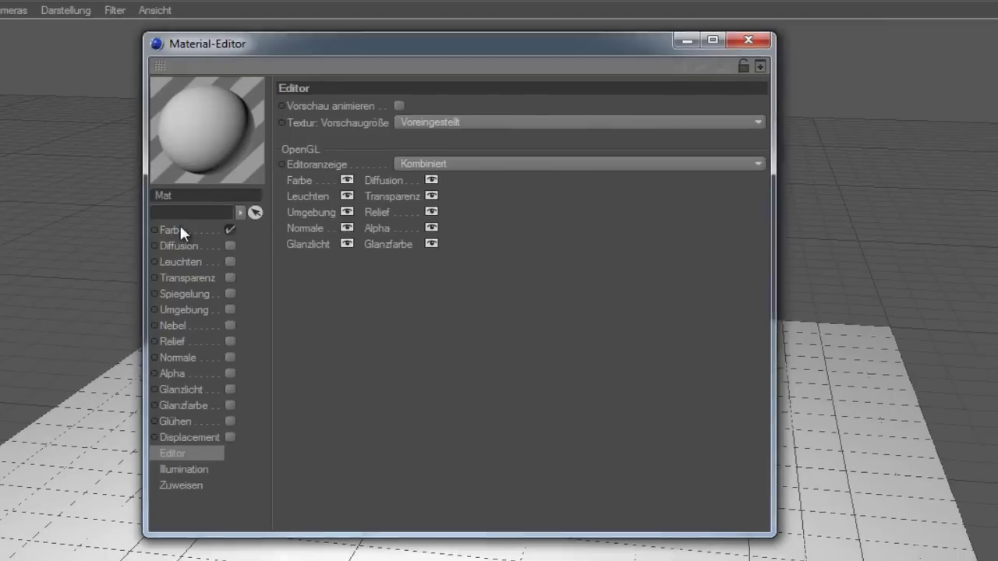
{"action": "left_click", "coordinate": [176, 234]}
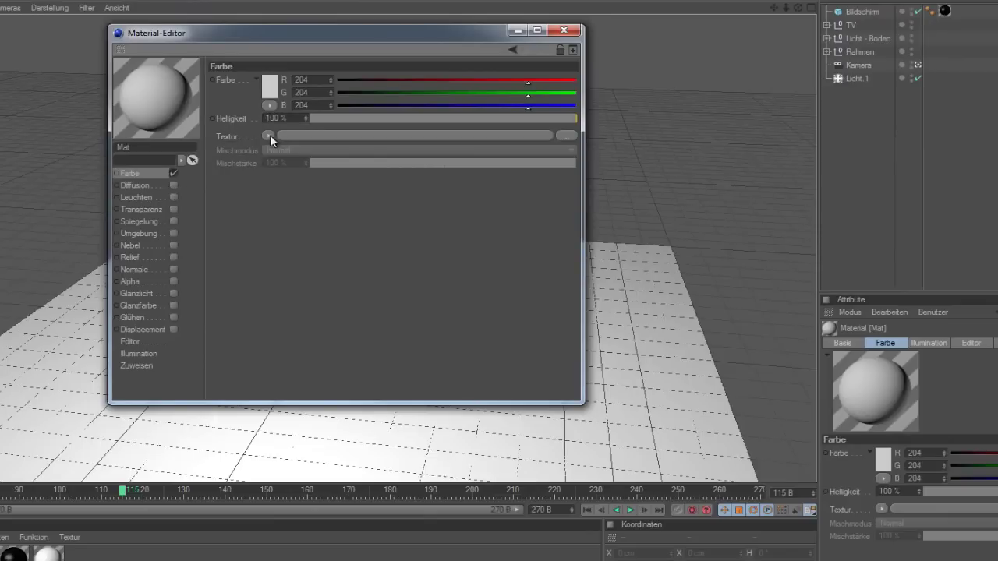
{"action": "left_click", "coordinate": [335, 136]}
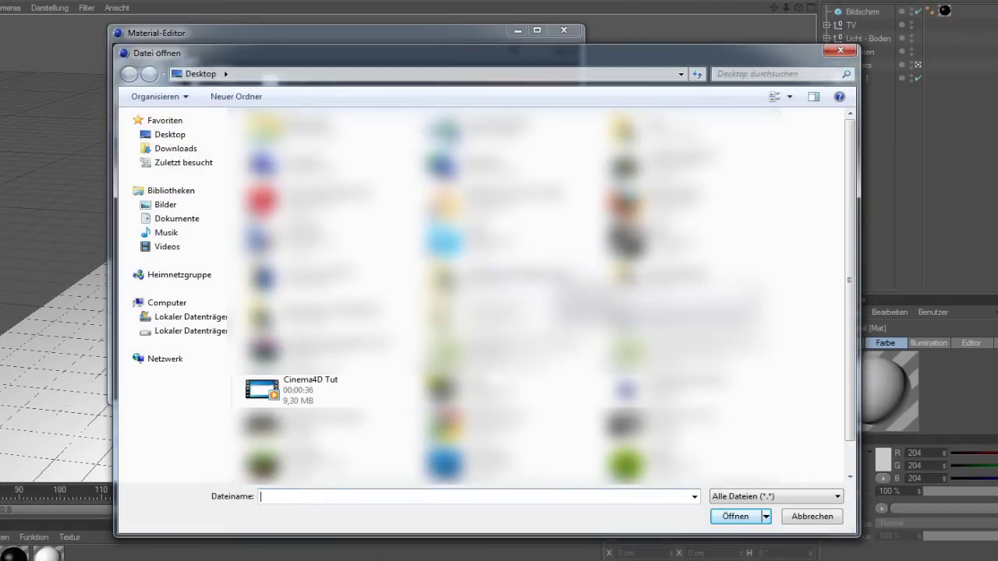
{"action": "left_click", "coordinate": [305, 396]}
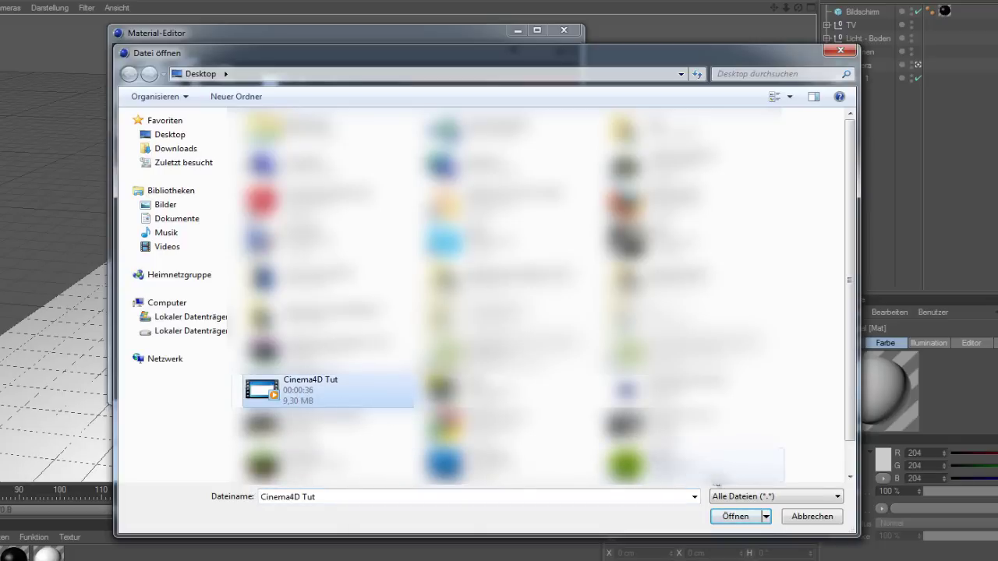
{"action": "left_click", "coordinate": [733, 516]}
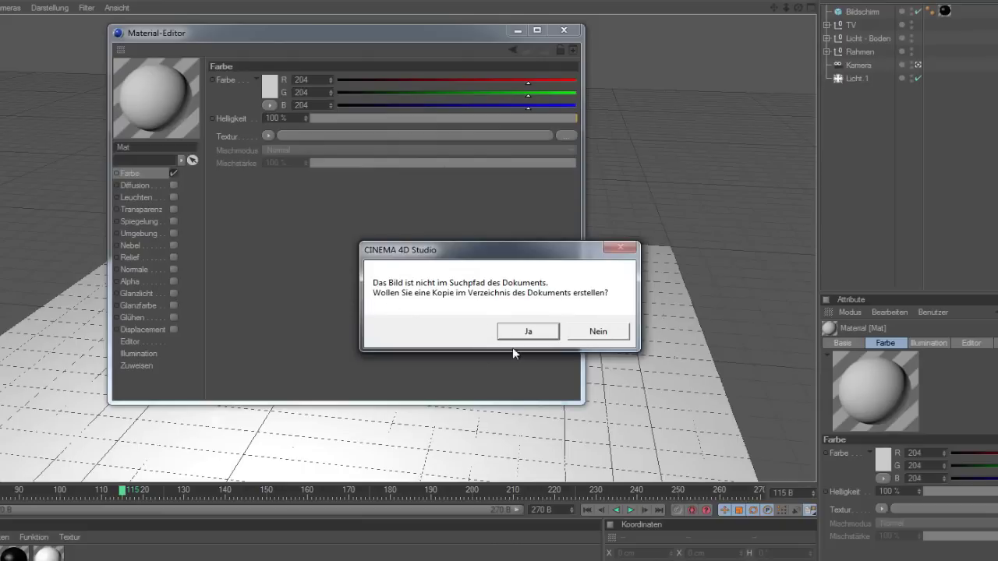
{"action": "left_click", "coordinate": [598, 332]}
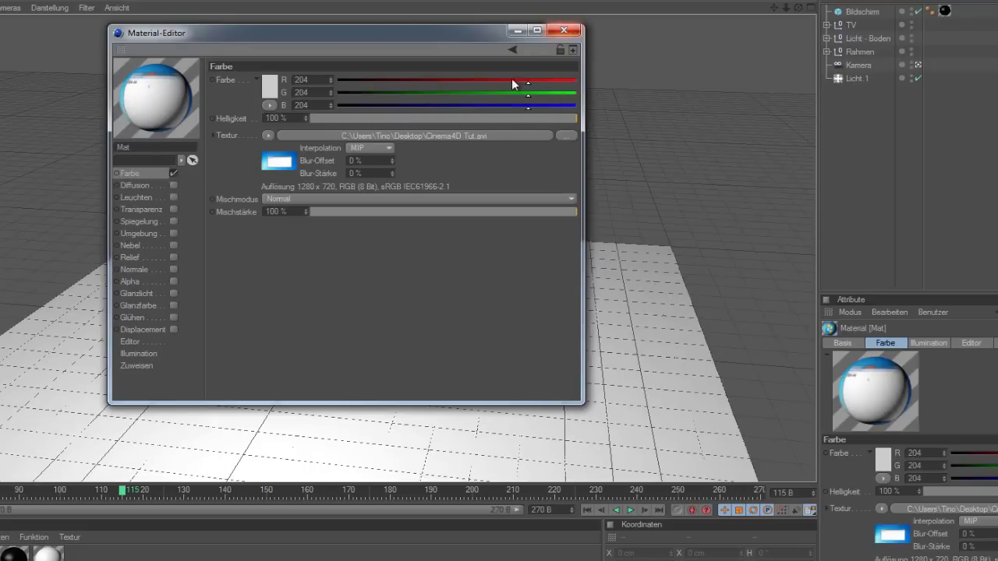
{"action": "left_click", "coordinate": [133, 343]}
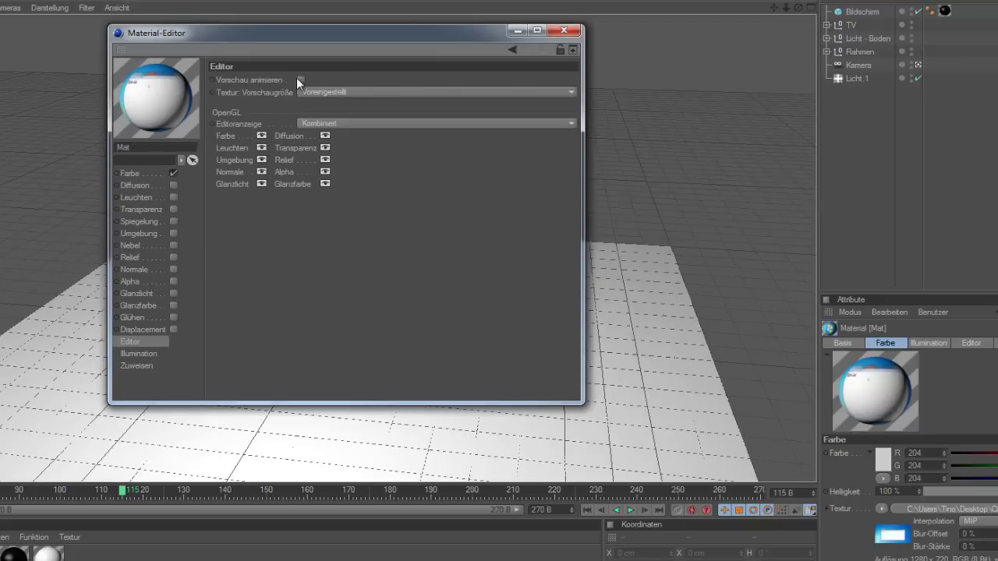
{"action": "left_click", "coordinate": [561, 32]}
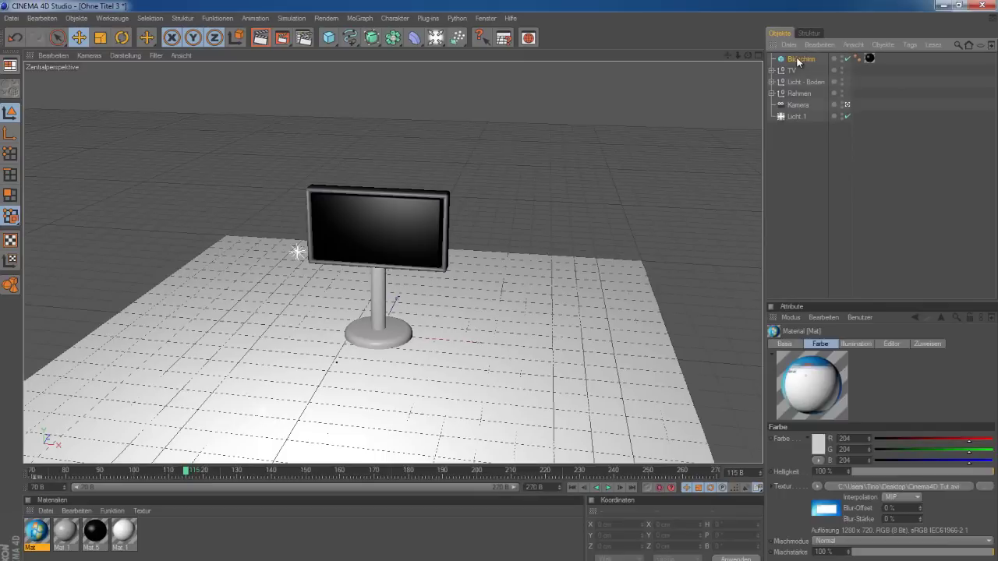
Drag the Mat material onto the Bildschirm object, then deselect it.
{"action": "left_click", "coordinate": [800, 58]}
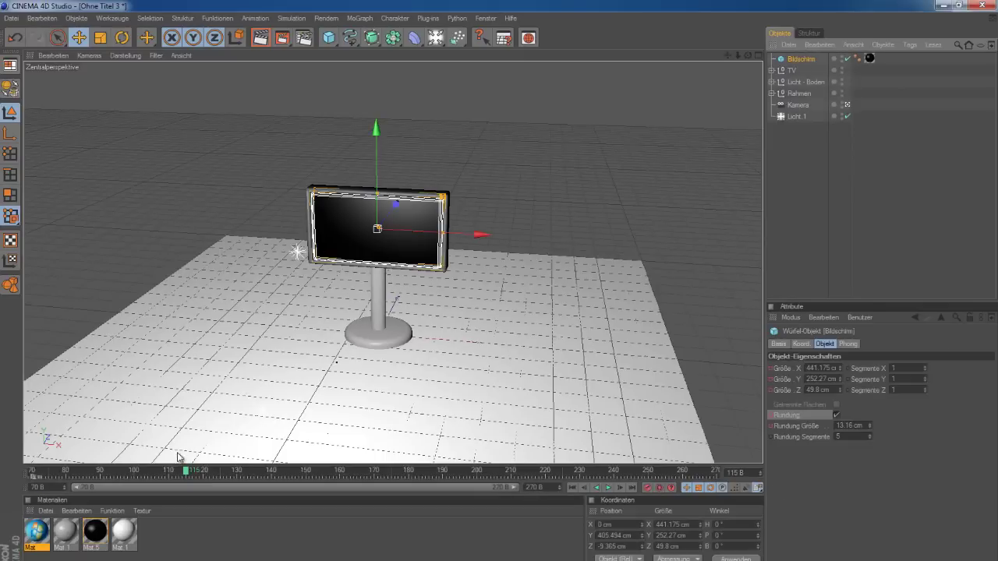
{"action": "left_click_drag", "start_coordinate": [29, 535], "coordinate": [792, 62]}
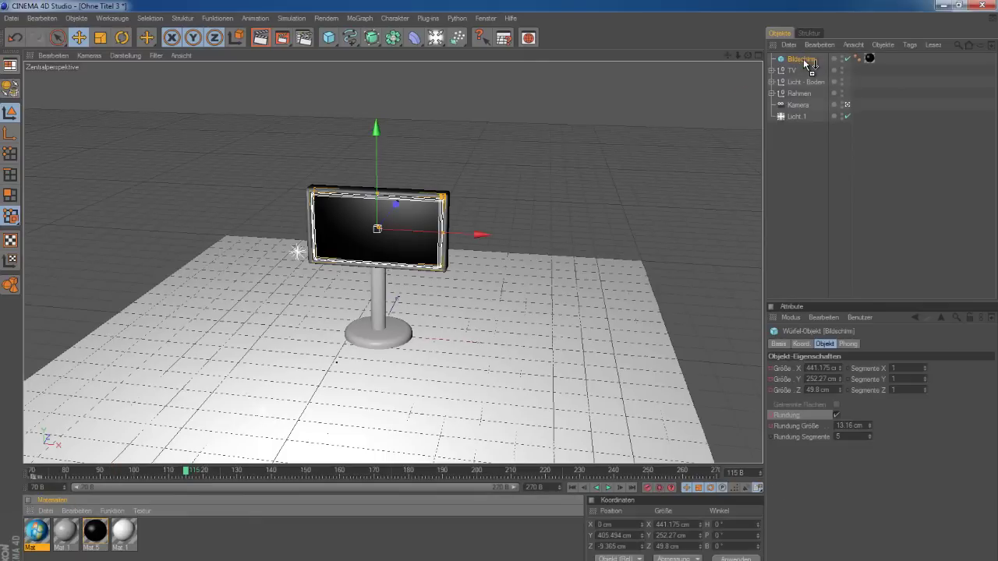
{"action": "left_click_drag", "start_coordinate": [803, 58], "coordinate": [803, 59]}
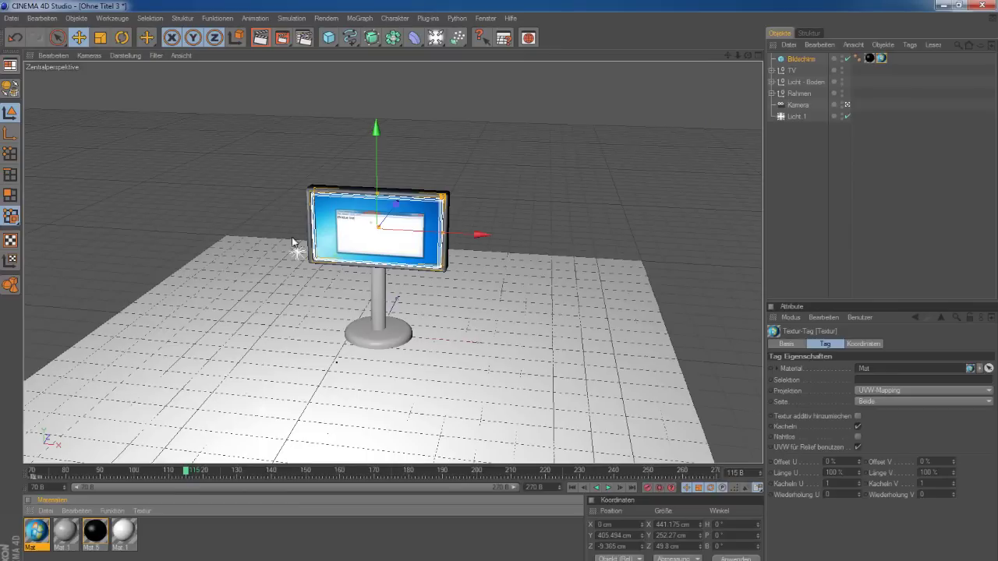
{"action": "left_click", "coordinate": [793, 196]}
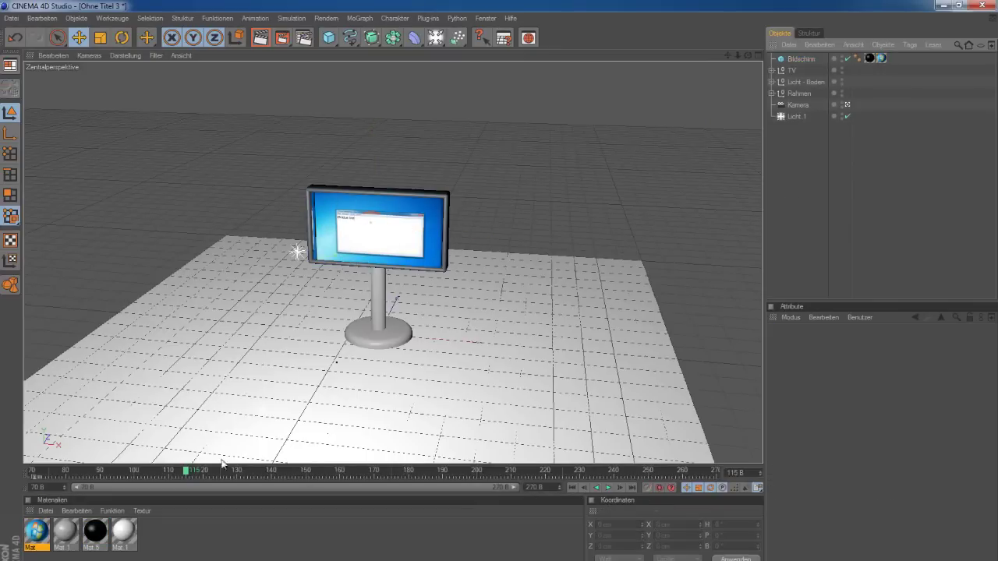
Move the playhead to frame 70 and play the animation.
{"action": "left_click", "coordinate": [180, 473]}
{"action": "left_click_drag", "start_coordinate": [180, 472], "coordinate": [32, 473]}
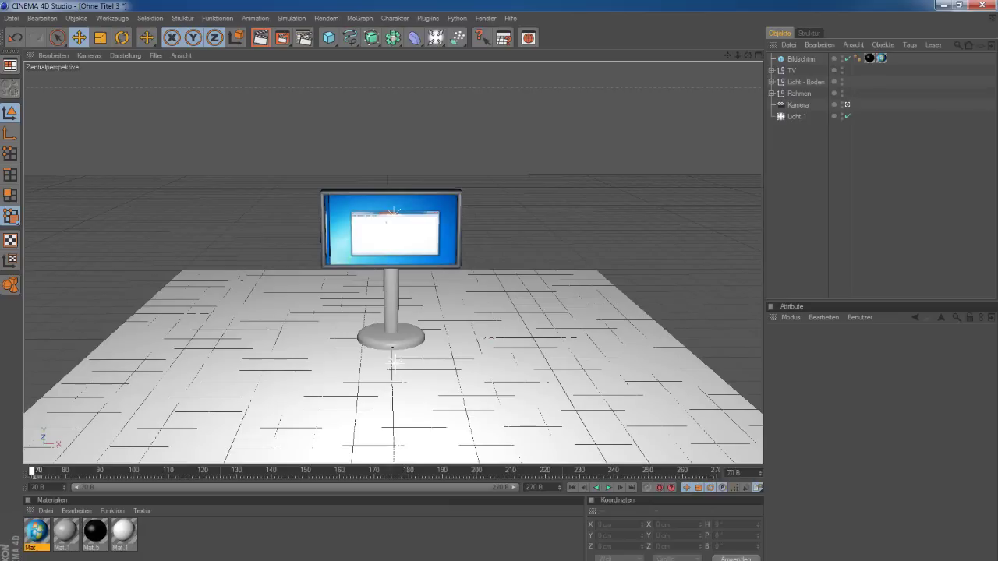
{"action": "left_click", "coordinate": [610, 487]}
Render the frame, zoom to frame the monitor, and scrub the timeline to frame 140.
{"action": "left_click", "coordinate": [258, 43]}
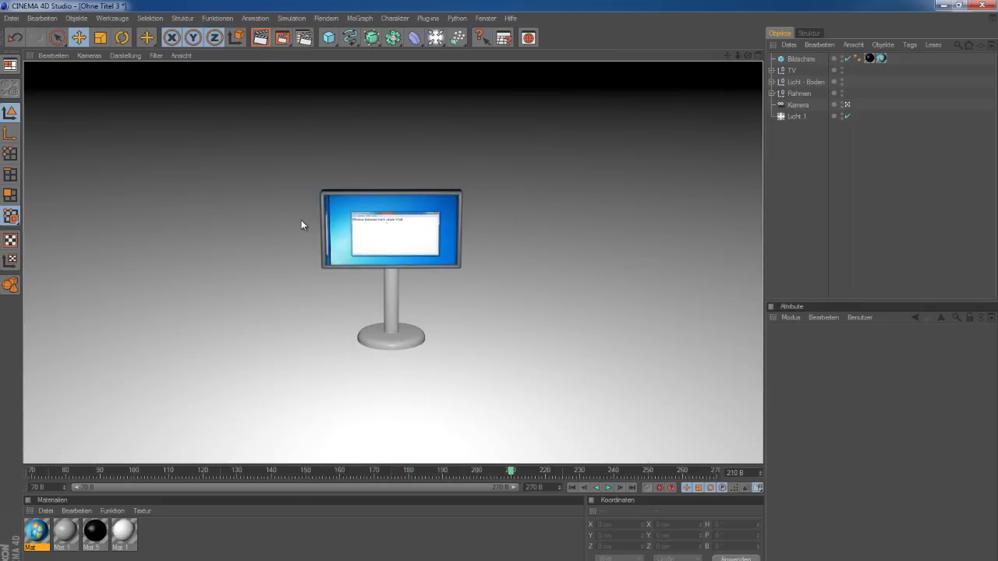
{"action": "scroll", "coordinate": [311, 210], "scroll_direction": "up", "scroll_amount": 1}
{"action": "scroll", "coordinate": [303, 199], "scroll_direction": "up", "scroll_amount": 3}
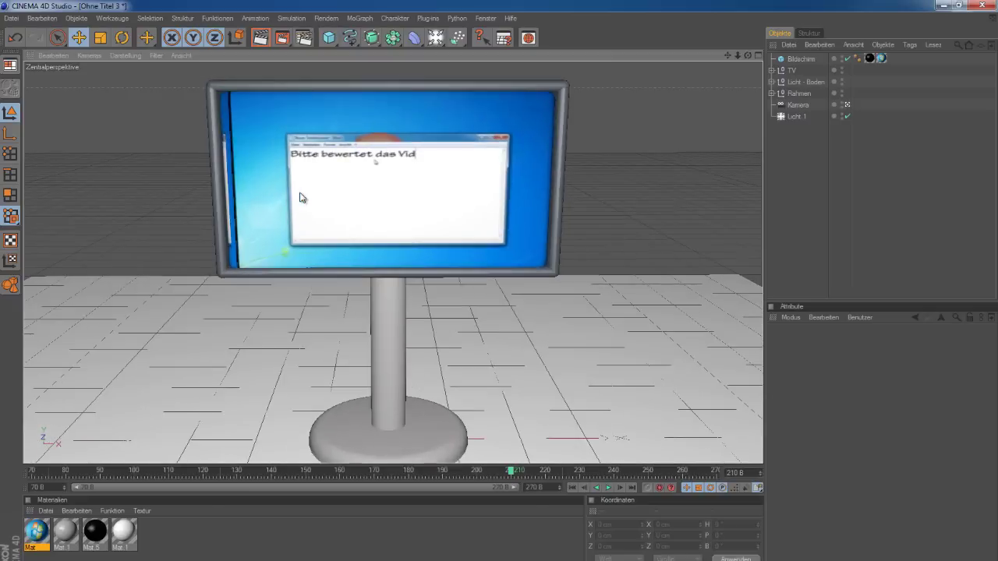
{"action": "scroll", "coordinate": [312, 187], "scroll_direction": "up", "scroll_amount": 2}
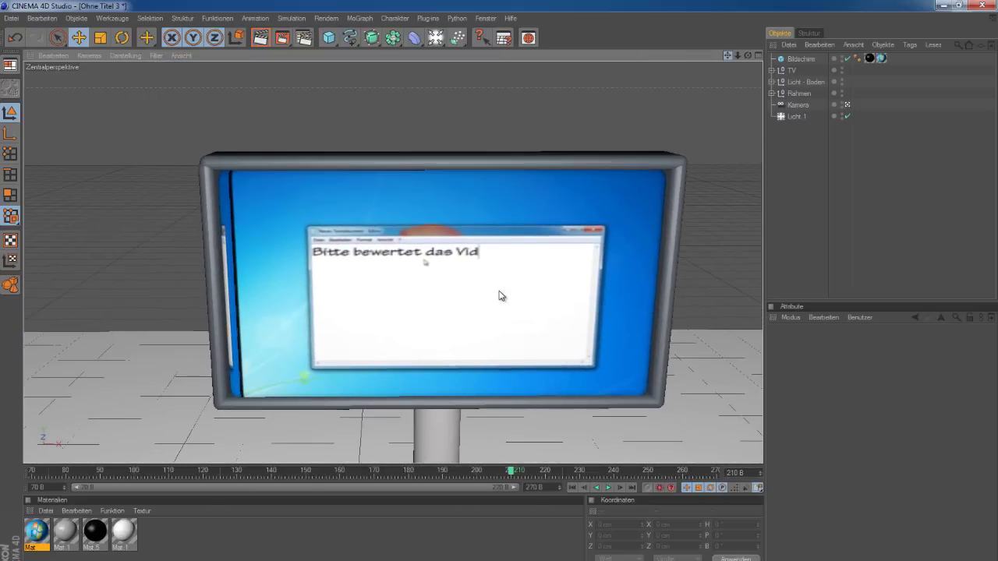
{"action": "left_click_drag", "start_coordinate": [727, 56], "coordinate": [675, 87]}
{"action": "scroll", "coordinate": [242, 274], "scroll_direction": "down", "scroll_amount": 1}
{"action": "scroll", "coordinate": [242, 274], "scroll_direction": "down", "scroll_amount": 2}
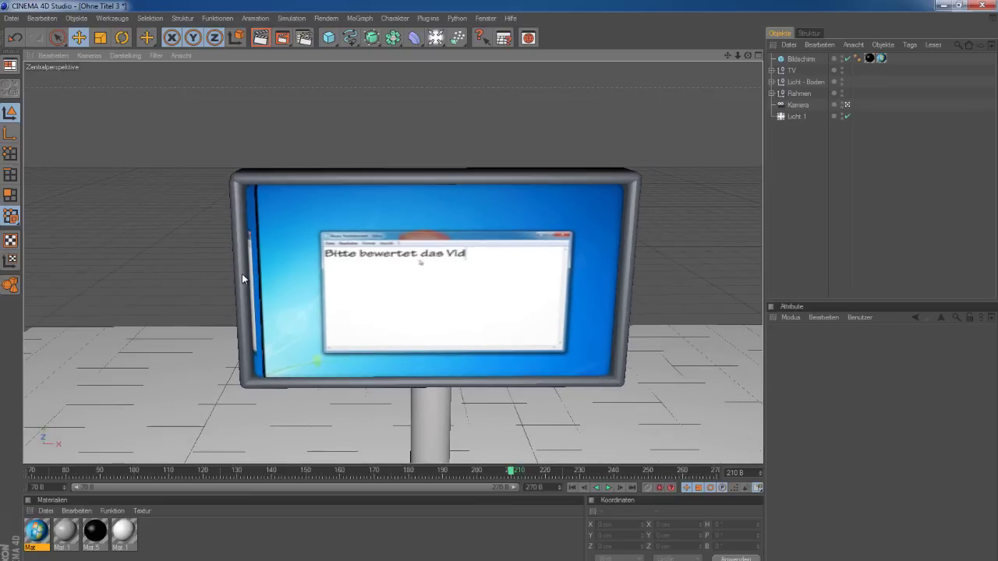
{"action": "scroll", "coordinate": [241, 274], "scroll_direction": "down", "scroll_amount": 2}
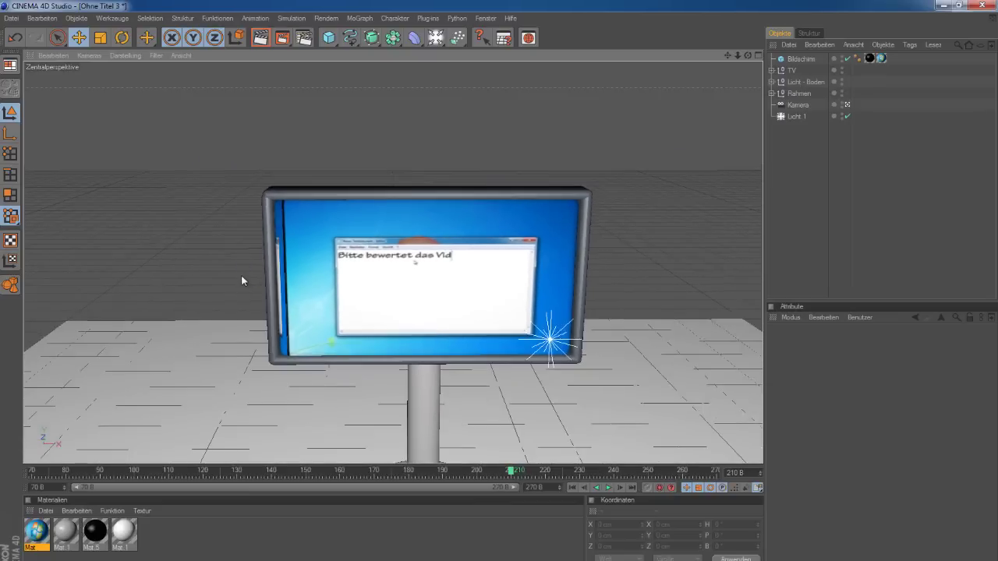
{"action": "scroll", "coordinate": [242, 281], "scroll_direction": "up", "scroll_amount": 1}
{"action": "scroll", "coordinate": [312, 316], "scroll_direction": "up", "scroll_amount": 1}
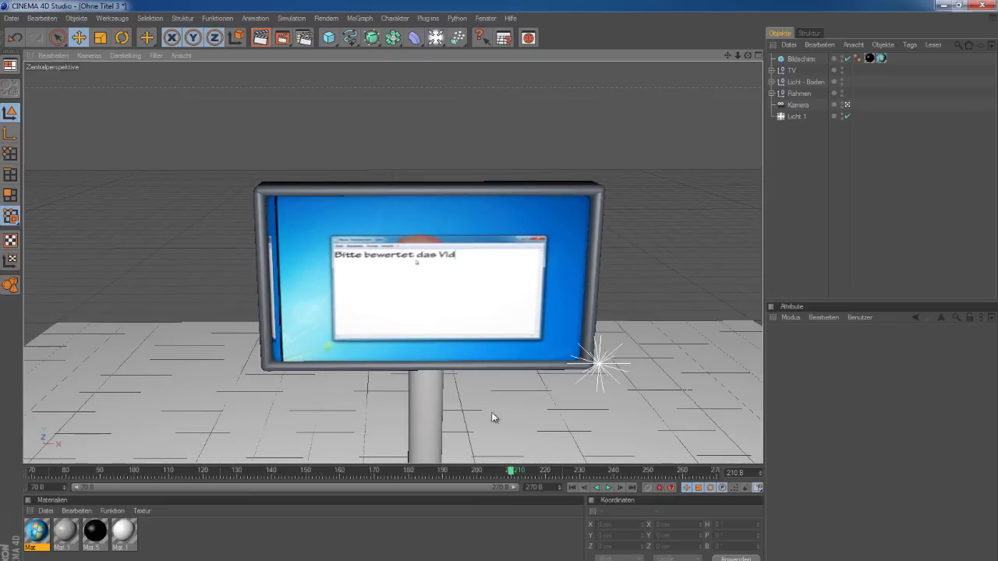
{"action": "mouse_move", "coordinate": [512, 473]}
{"action": "left_mouse_down"}
{"action": "mouse_move", "coordinate": [716, 472]}
{"action": "mouse_move", "coordinate": [91, 471]}
{"action": "mouse_move", "coordinate": [619, 476]}
{"action": "mouse_move", "coordinate": [272, 472]}
{"action": "left_mouse_up"}
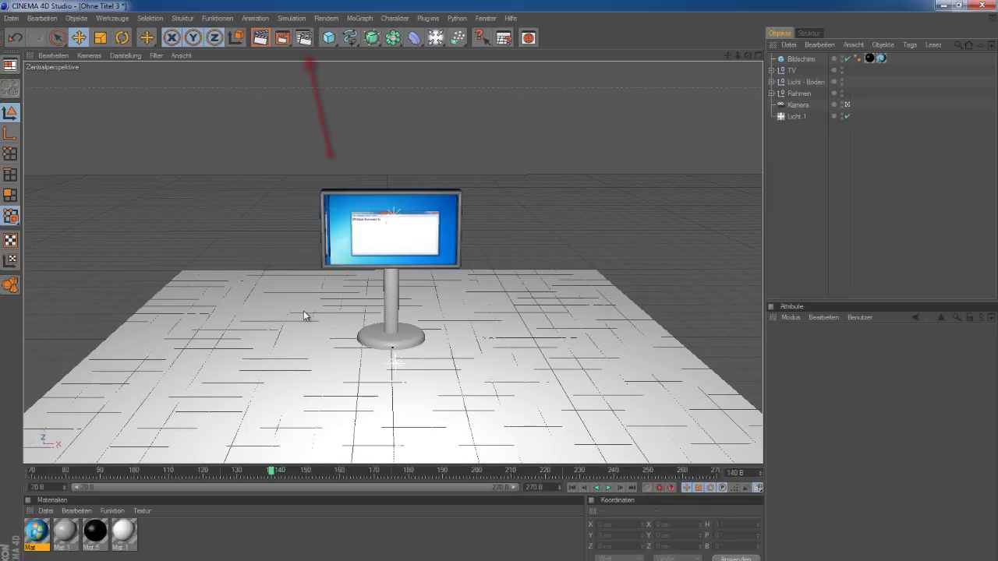
Open the Ausgabe render settings and check the 1280 x 720 output size.
{"action": "left_click", "coordinate": [303, 37]}
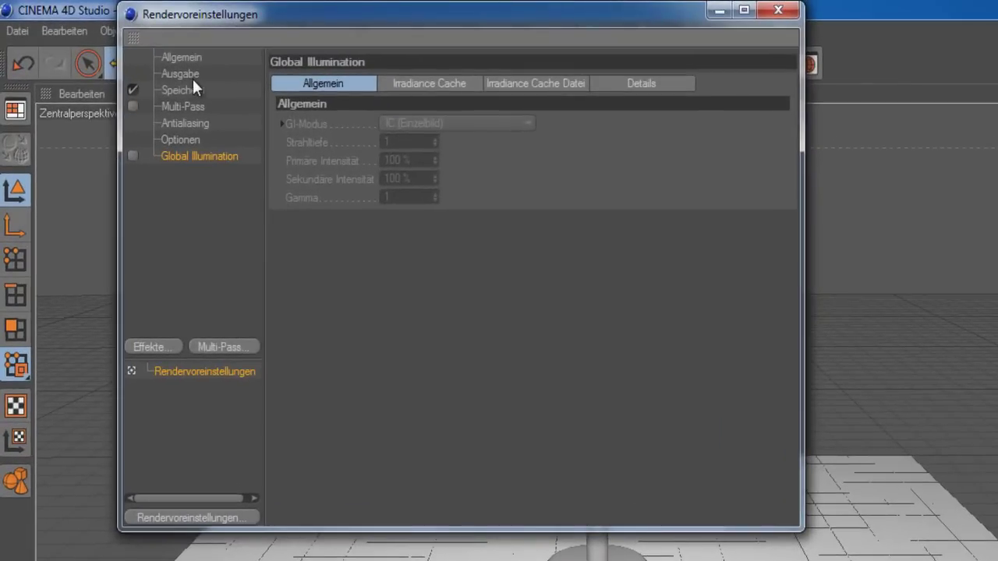
{"action": "left_click", "coordinate": [186, 74]}
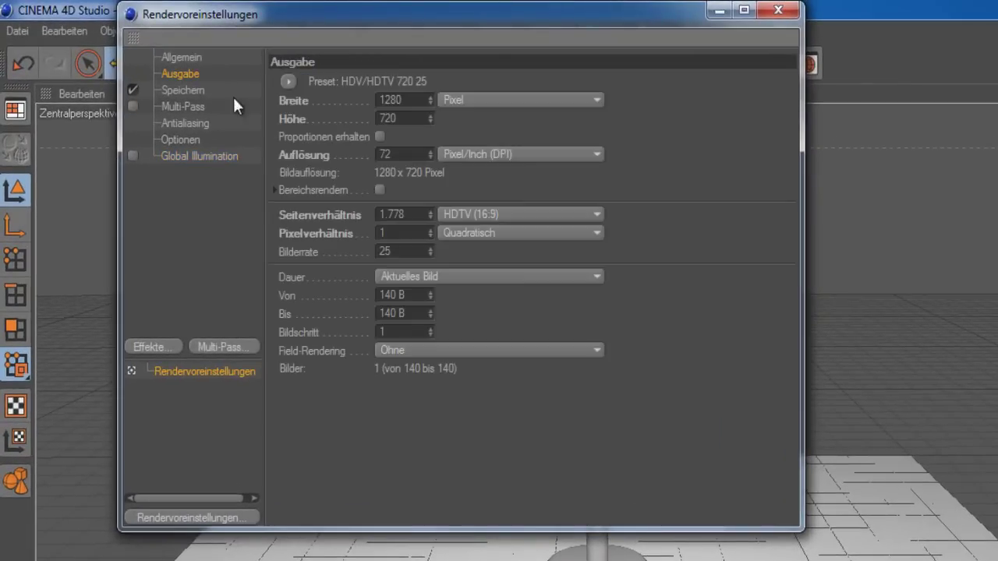
{"action": "left_click", "coordinate": [389, 100]}
{"action": "mouse_move", "coordinate": [401, 118]}
{"action": "left_mouse_down"}
{"action": "mouse_move", "coordinate": [371, 116]}
{"action": "mouse_move", "coordinate": [360, 92]}
{"action": "left_mouse_up"}
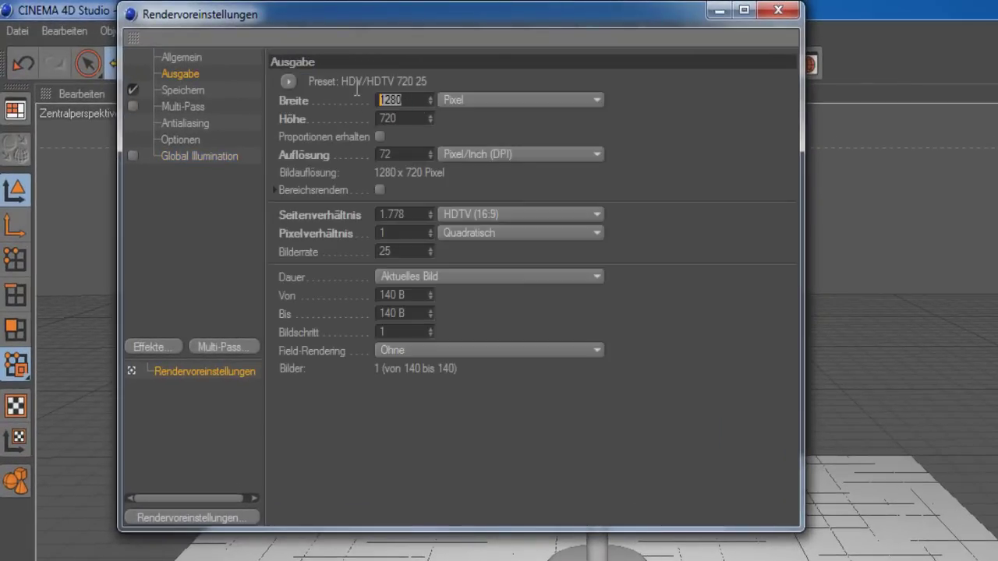
Set Dauer to Manuell with Von 70 and Bis 150.
{"action": "left_click", "coordinate": [418, 273]}
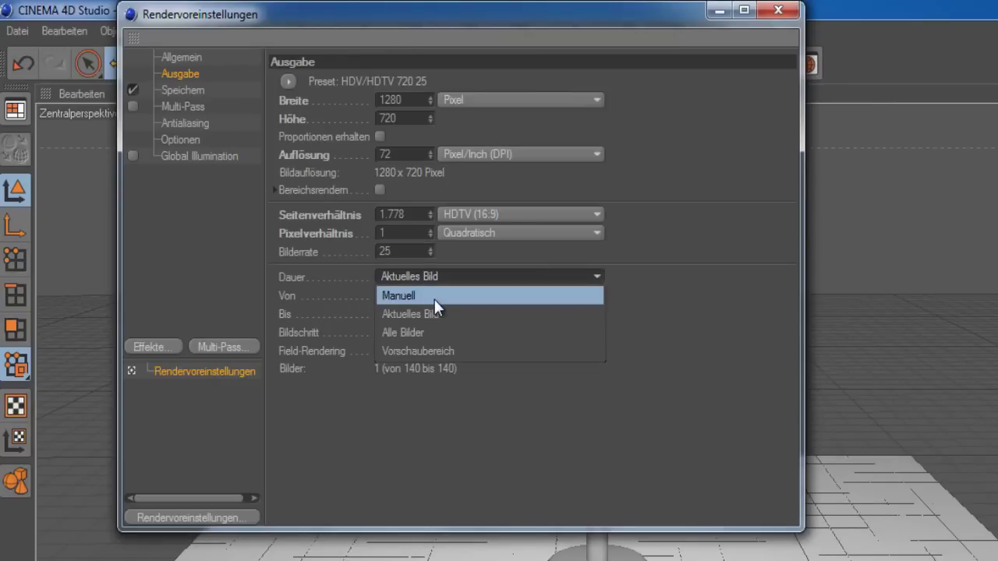
{"action": "left_click", "coordinate": [668, 460]}
{"action": "left_click", "coordinate": [403, 271]}
{"action": "left_click", "coordinate": [421, 296]}
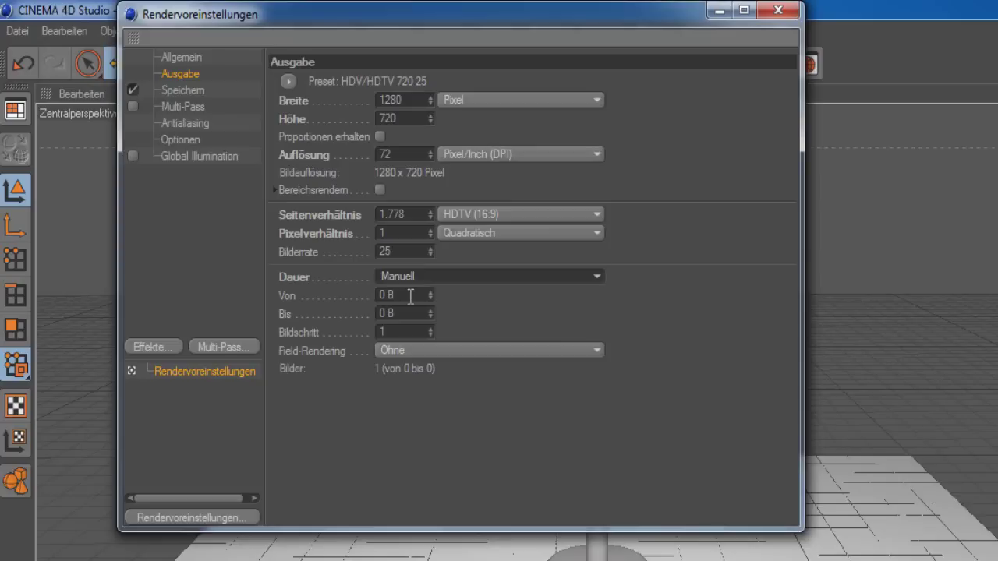
{"action": "left_click", "coordinate": [411, 296]}
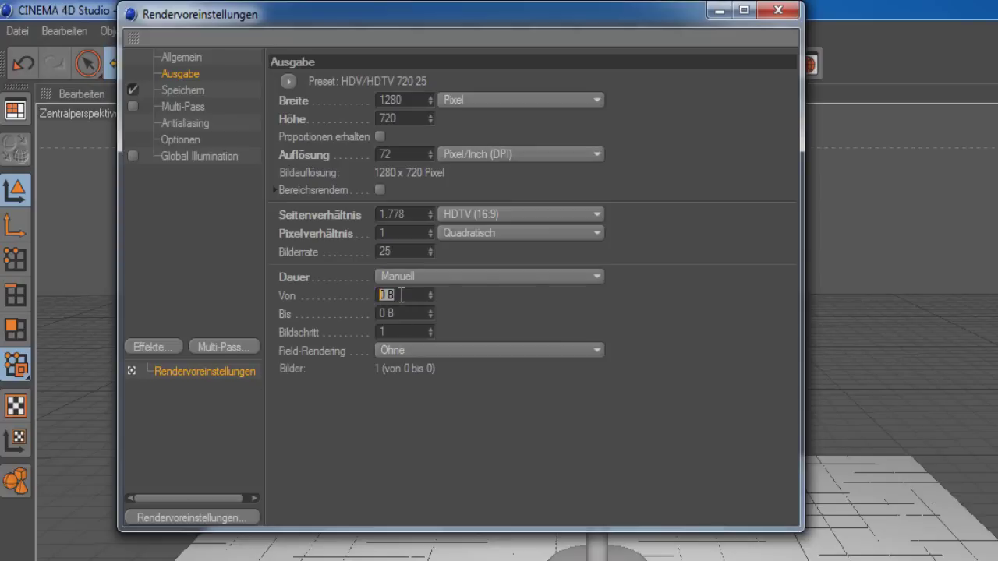
{"action": "key", "text": "Tab"}
{"action": "left_click", "coordinate": [400, 294]}
{"action": "type", "text": "70"}
{"action": "key", "text": "Tab"}
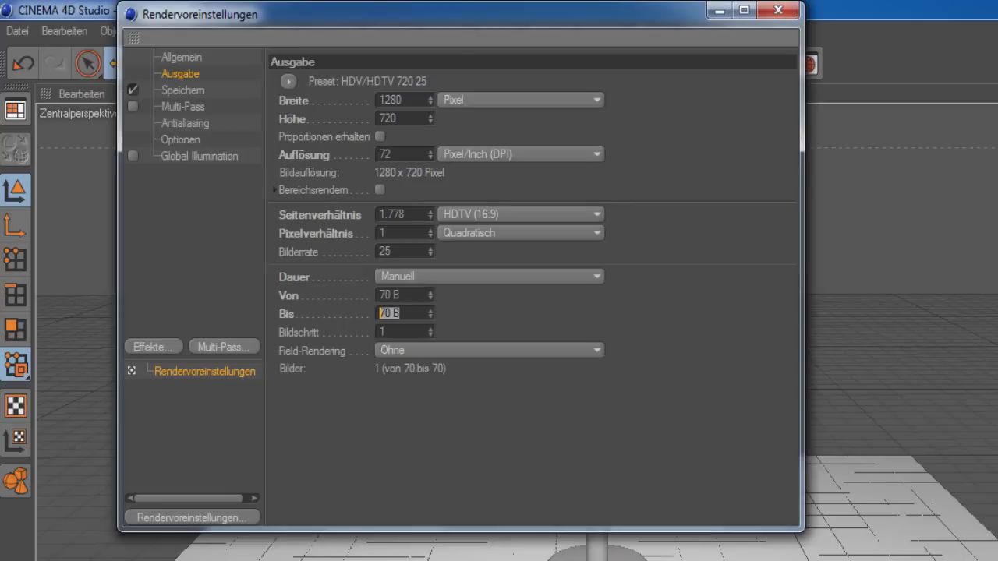
{"action": "type", "text": "1"}
{"action": "type", "text": "50"}
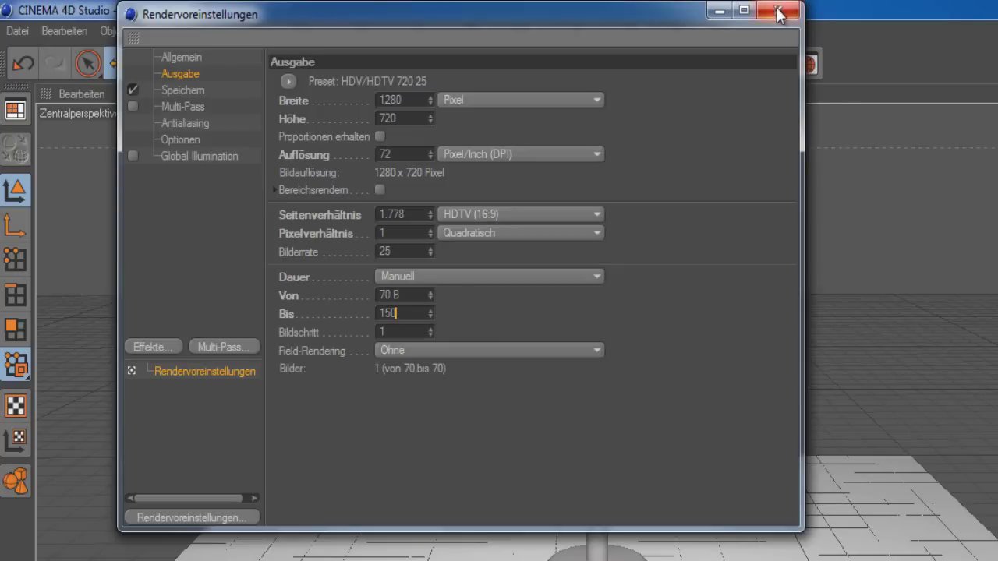
Set the render output to 'German Tutorial' on the Desktop as AVI-Film, then start rendering.
{"action": "left_click", "coordinate": [182, 91]}
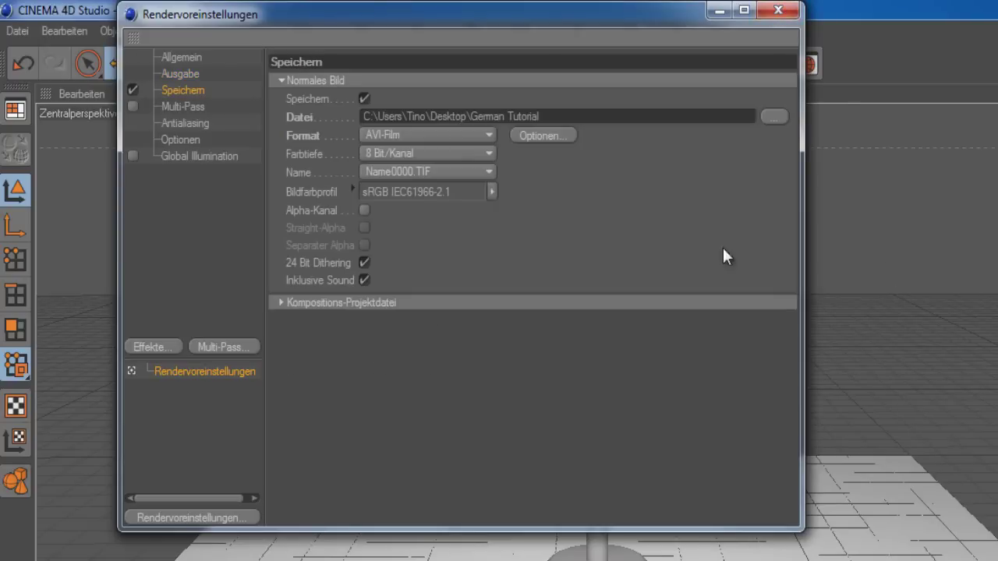
{"action": "left_click", "coordinate": [774, 115]}
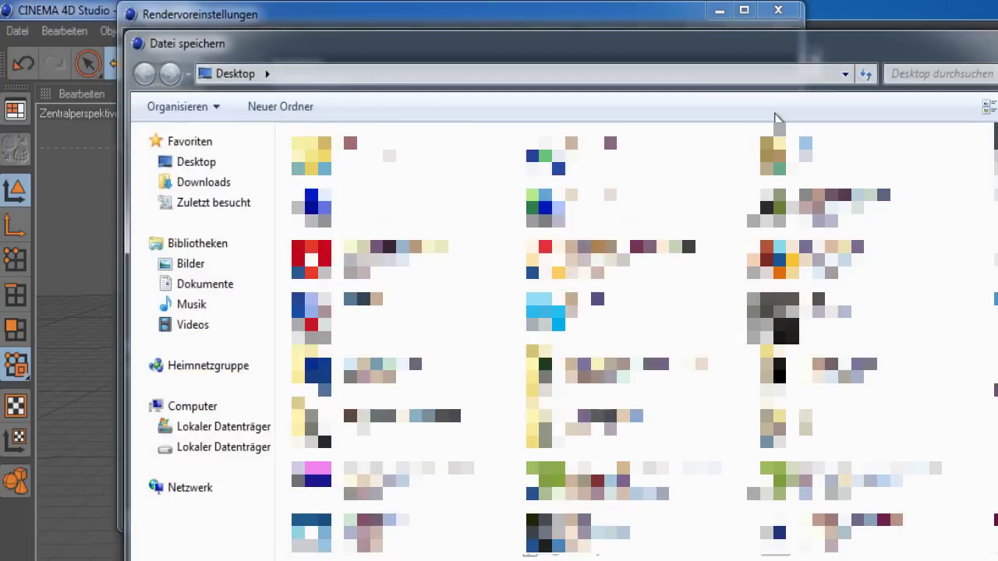
{"action": "key", "text": "Return"}
{"action": "left_click", "coordinate": [382, 125]}
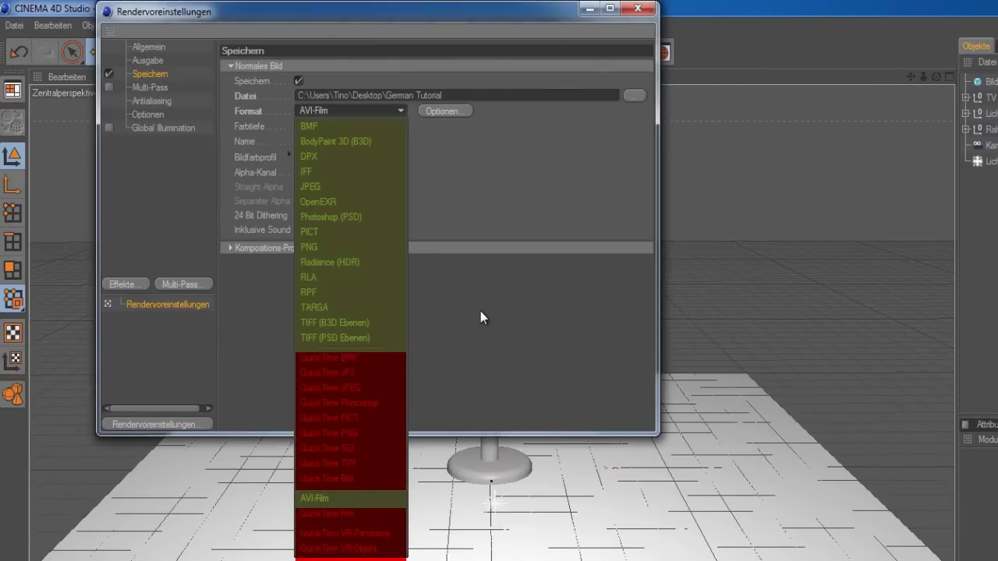
{"action": "left_click", "coordinate": [315, 497]}
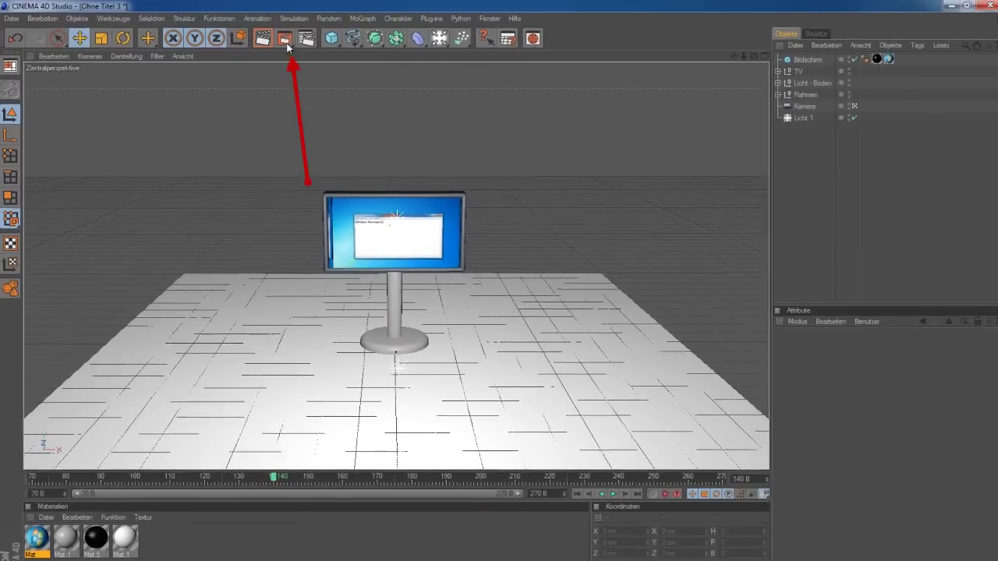
{"action": "left_click", "coordinate": [286, 43]}
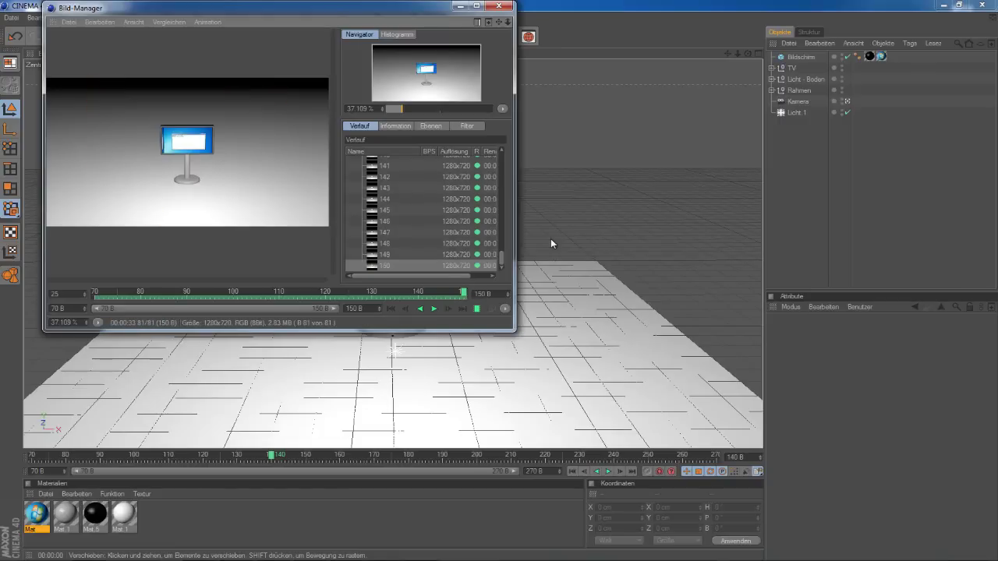
Close the Bild-Manager after the 81 frames finish and minimize Cinema 4D.
{"action": "left_click", "coordinate": [497, 6]}
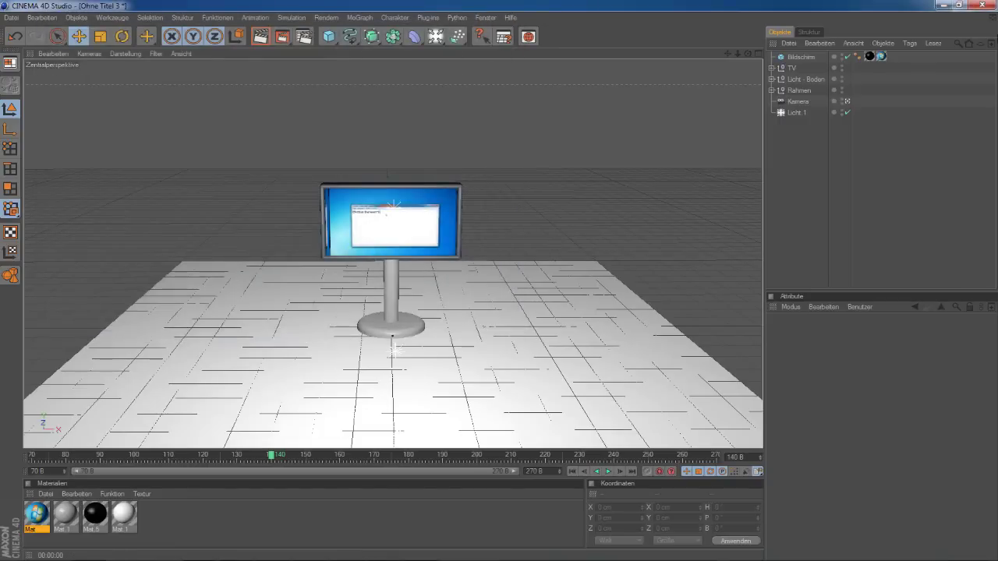
{"action": "left_click", "coordinate": [940, 6]}
Move German Tutorial to the desktop centre, play it full screen in Media Player, then close it.
{"action": "mouse_move", "coordinate": [36, 27]}
{"action": "left_mouse_down"}
{"action": "mouse_move", "coordinate": [458, 424]}
{"action": "mouse_move", "coordinate": [470, 307]}
{"action": "left_mouse_up"}
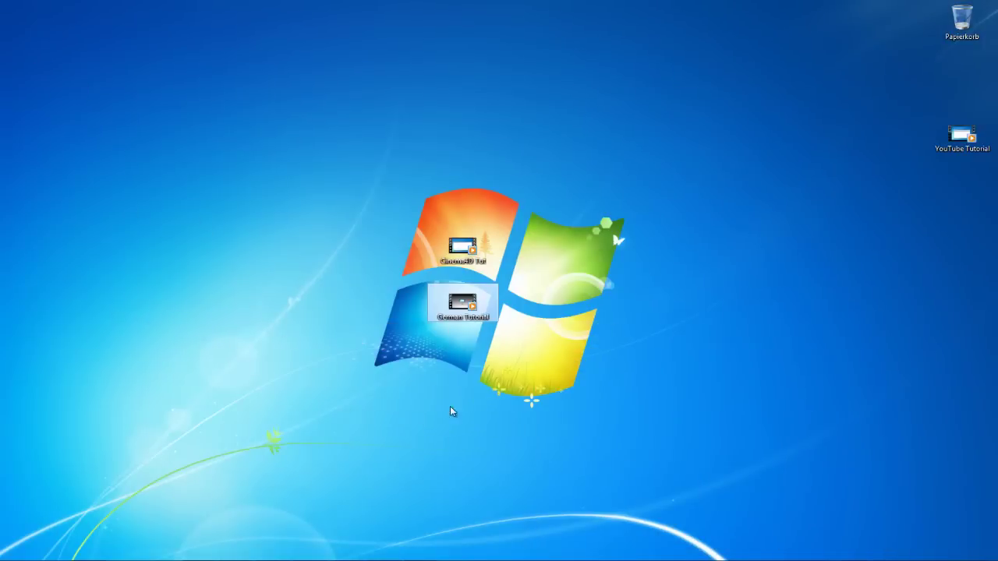
{"action": "double_click", "coordinate": [469, 306]}
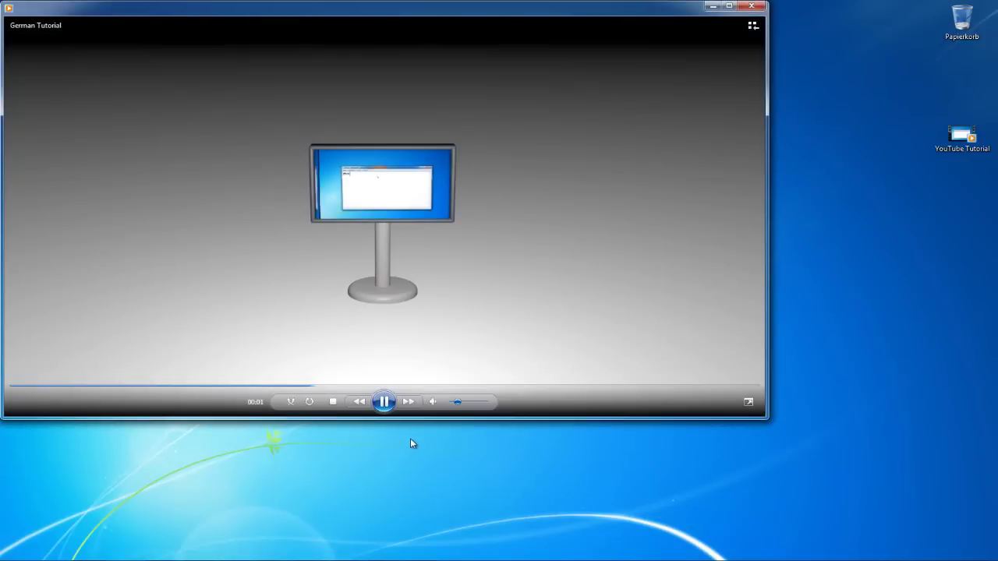
{"action": "double_click", "coordinate": [382, 316]}
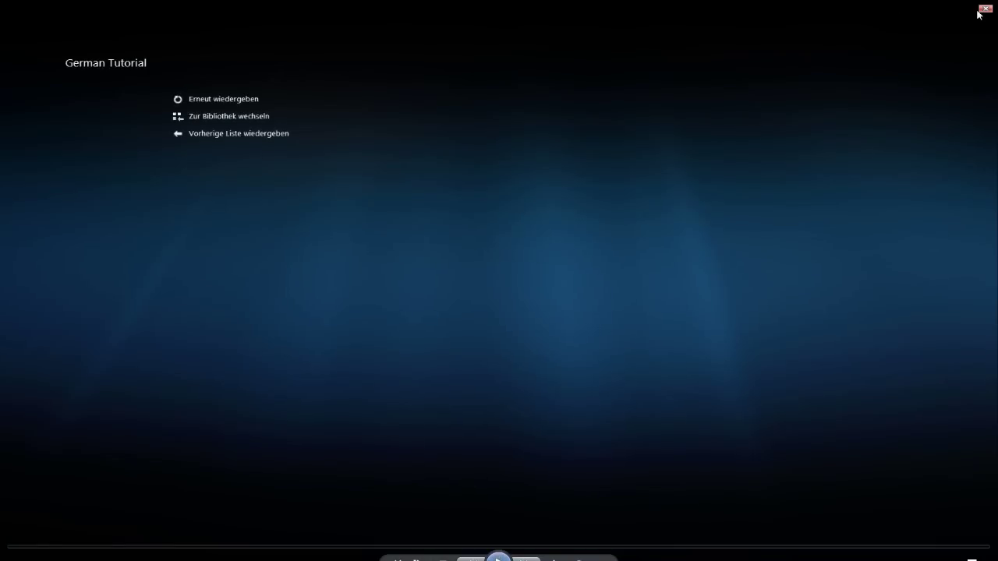
{"action": "left_click", "coordinate": [985, 8]}
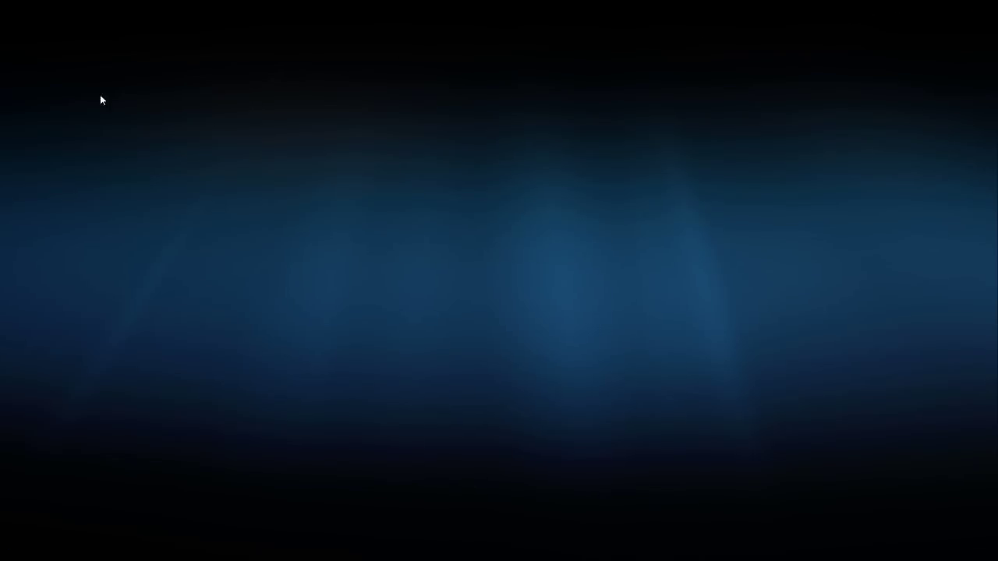
Shift the German Tutorial icon up-left and play the video once more before closing.
{"action": "mouse_move", "coordinate": [462, 304]}
{"action": "left_mouse_down"}
{"action": "mouse_move", "coordinate": [362, 136]}
{"action": "mouse_move", "coordinate": [542, 247]}
{"action": "left_mouse_up"}
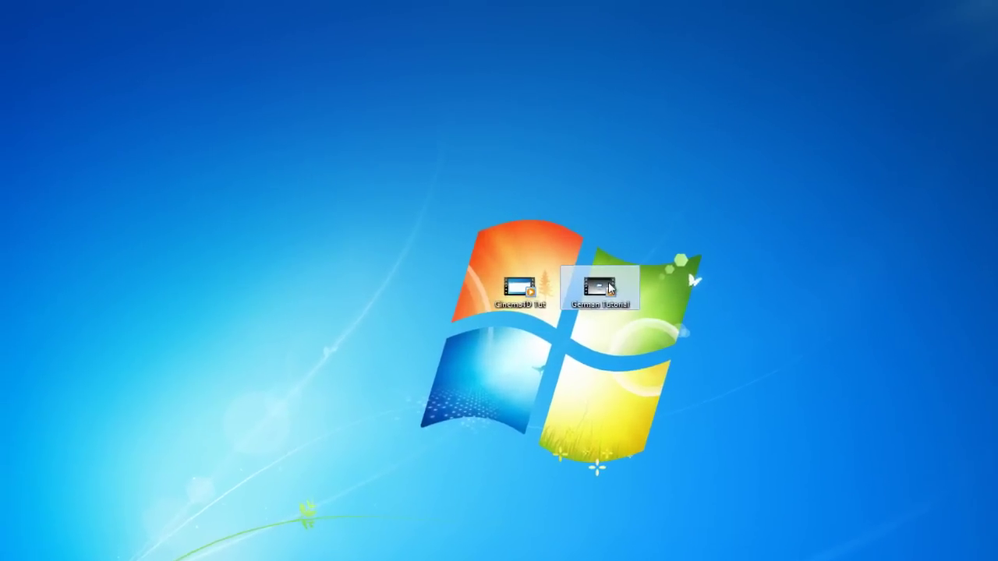
{"action": "double_click", "coordinate": [609, 289]}
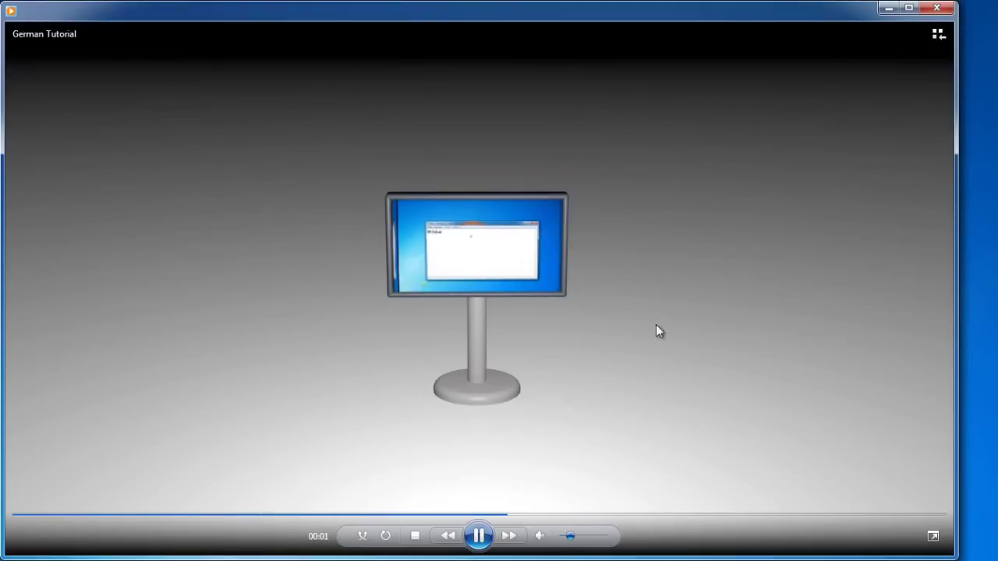
{"action": "left_click", "coordinate": [928, 11]}
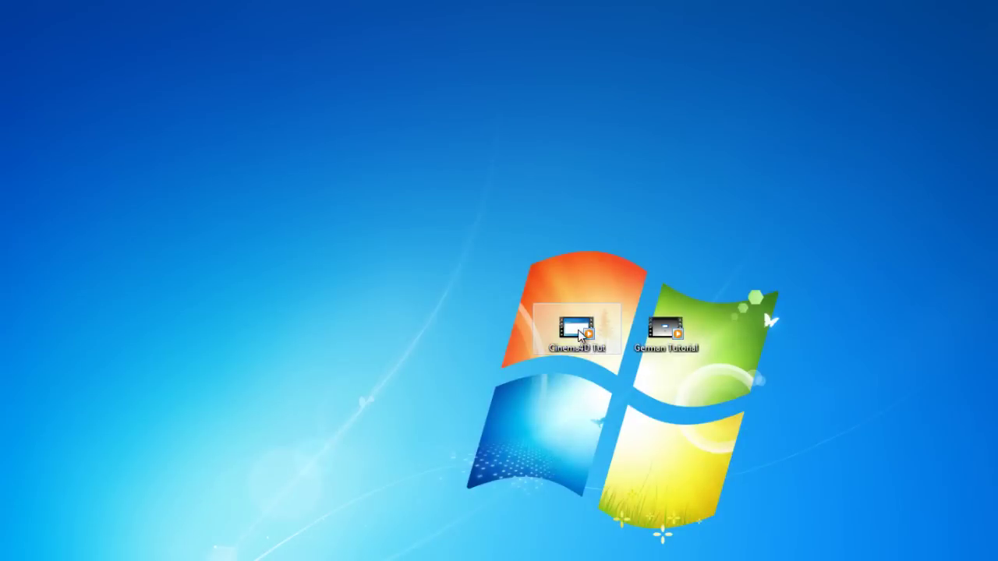
Raise the Cinema4D Tut icon and confirm in Properties that German Tutorial is 106 MB.
{"action": "mouse_move", "coordinate": [583, 330]}
{"action": "left_mouse_down"}
{"action": "mouse_move", "coordinate": [568, 296]}
{"action": "mouse_move", "coordinate": [572, 253]}
{"action": "left_mouse_up"}
{"action": "right_click", "coordinate": [663, 331]}
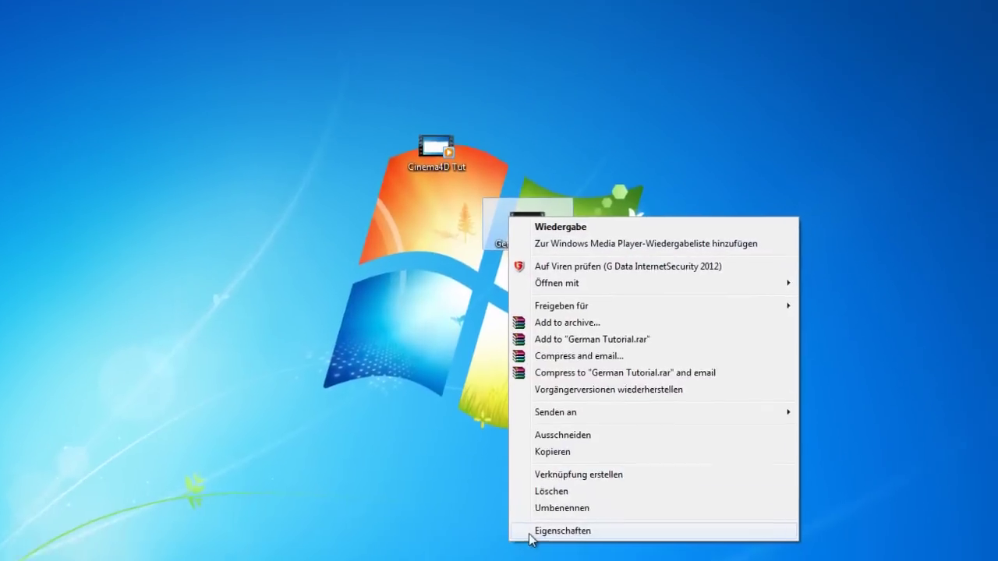
{"action": "left_click", "coordinate": [390, 435]}
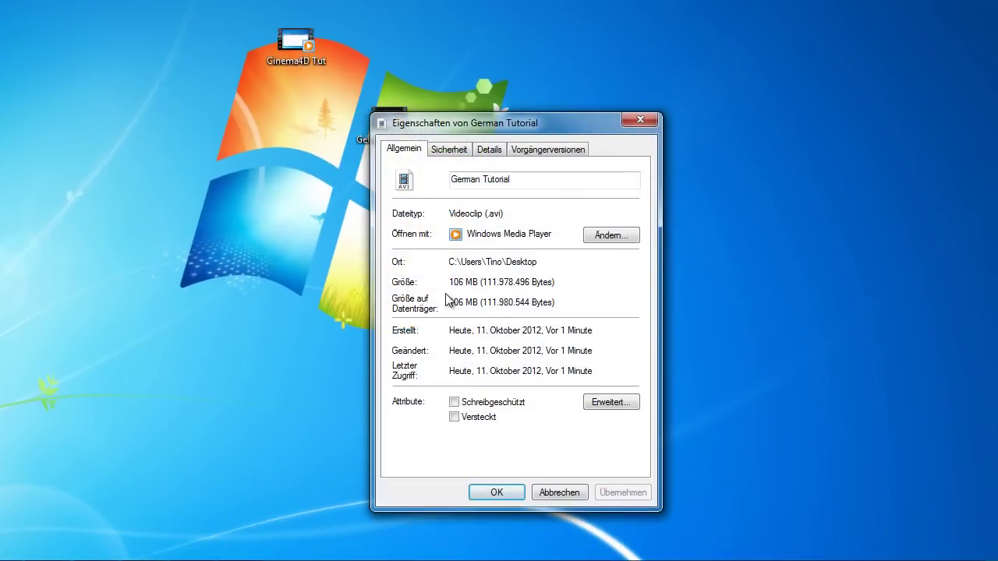
{"action": "double_click", "coordinate": [462, 281]}
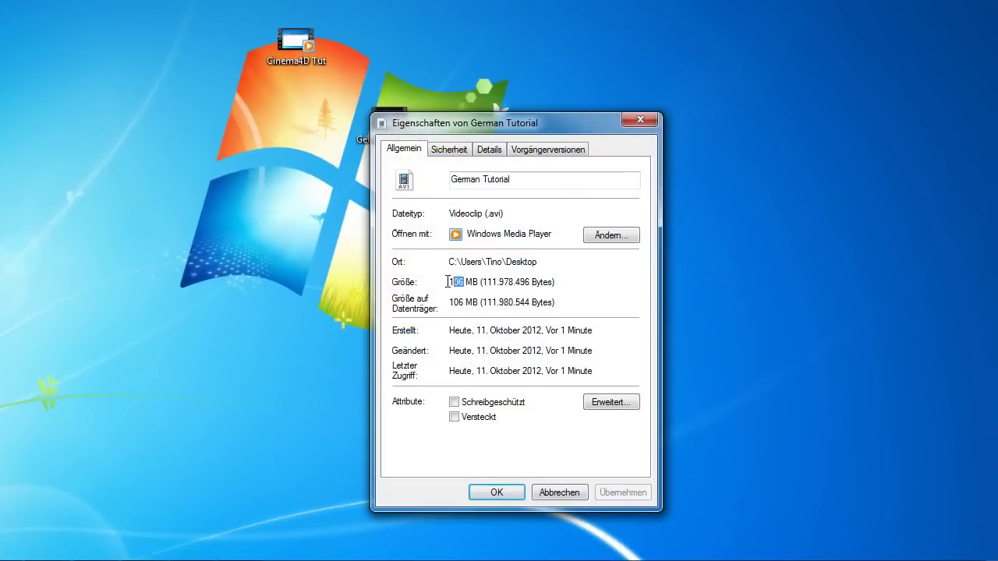
{"action": "left_click", "coordinate": [482, 360]}
{"action": "left_click", "coordinate": [639, 123]}
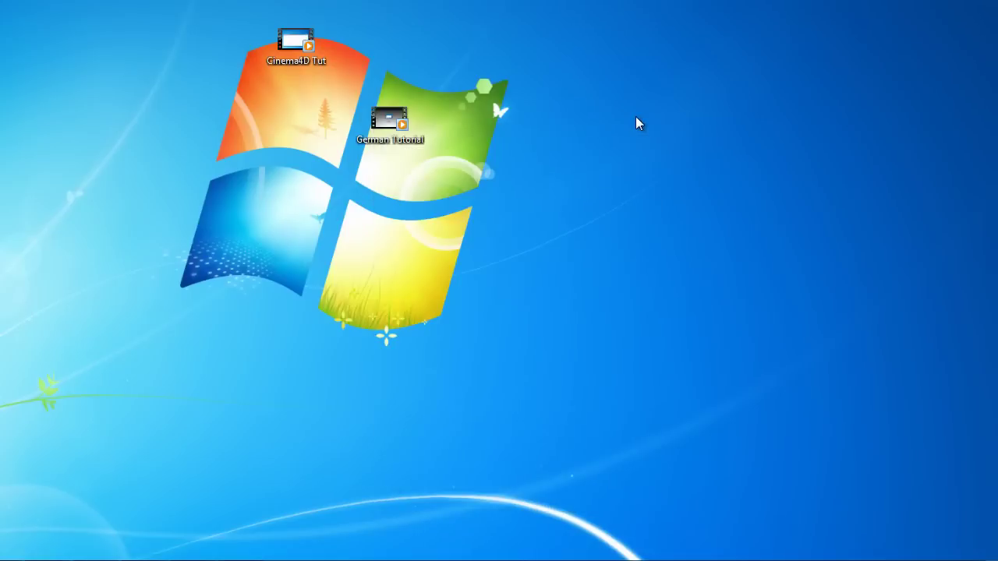